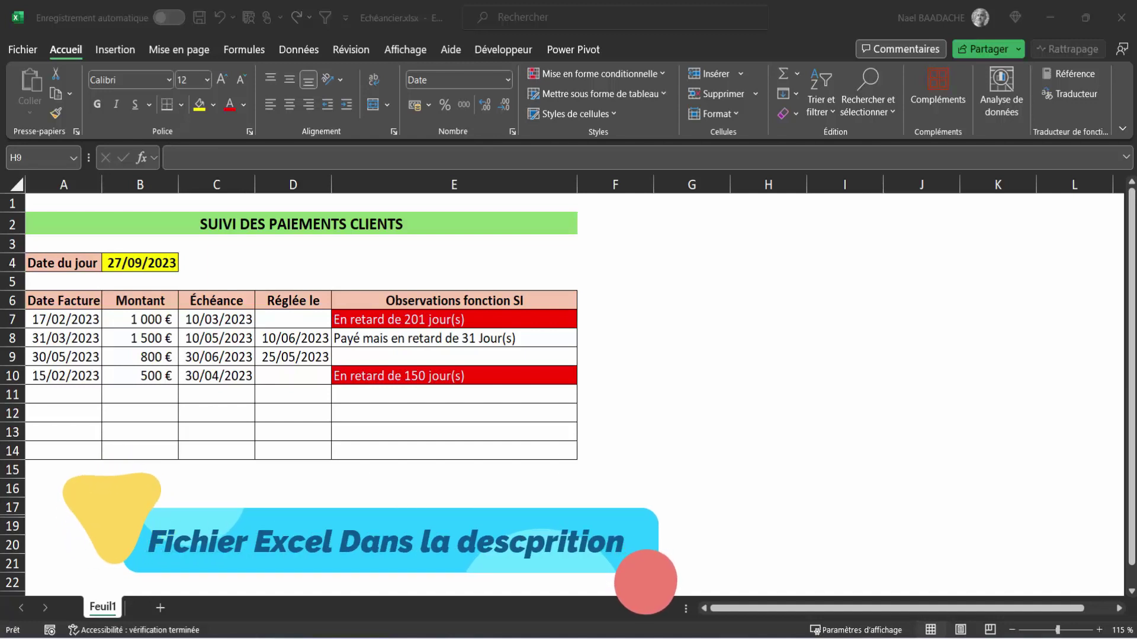
- Clear the 10/06/2023 payment date in D8 so the E8 observation turns red
click(691, 319)
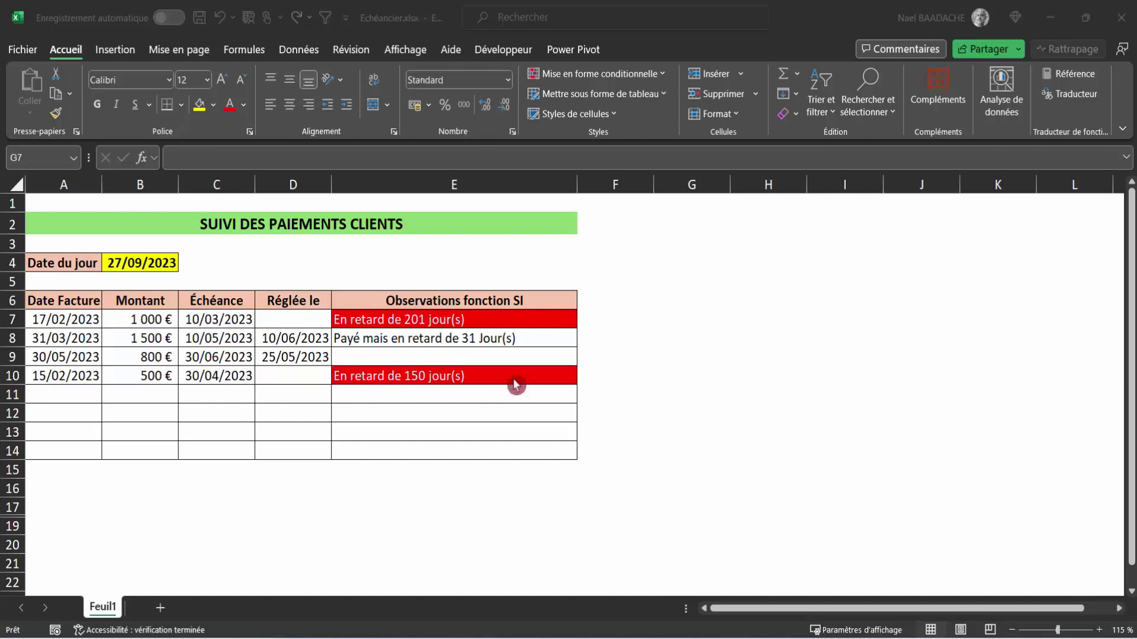
click(296, 345)
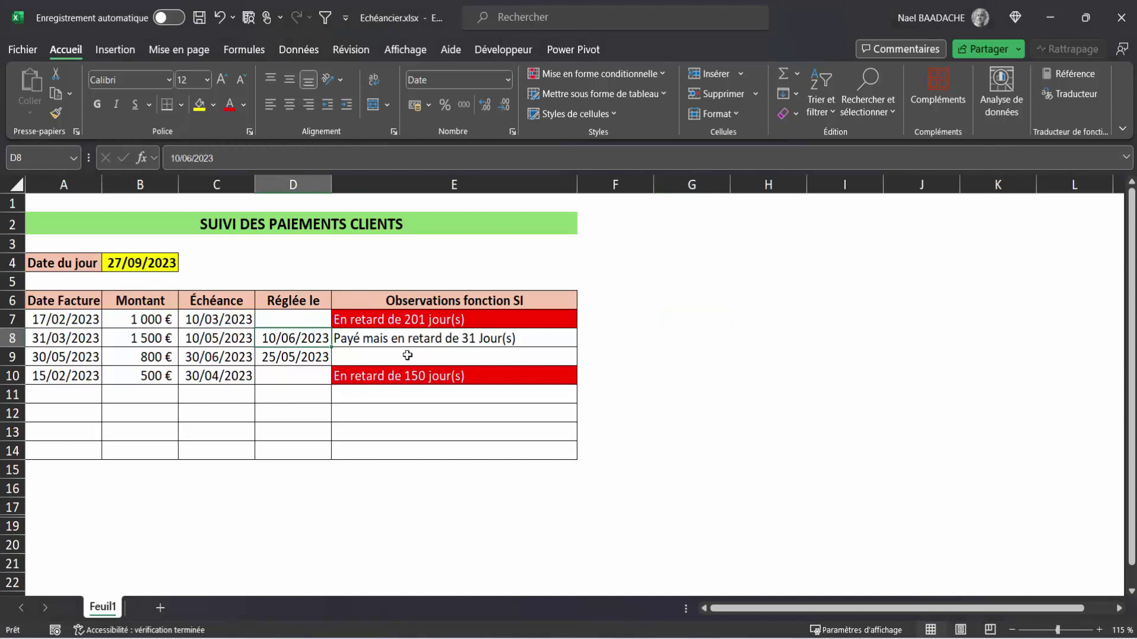
key(Delete)
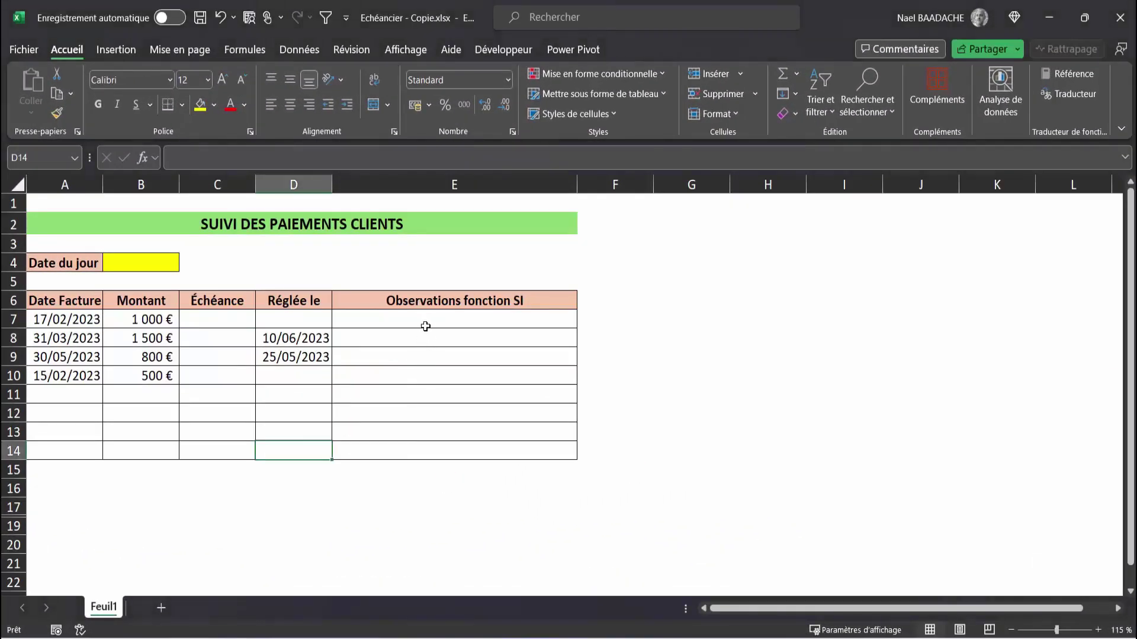
- Enter =AUJOURDHUI() in B4 so the Date du jour shows 27/09/2023
drag(425, 320, 432, 432)
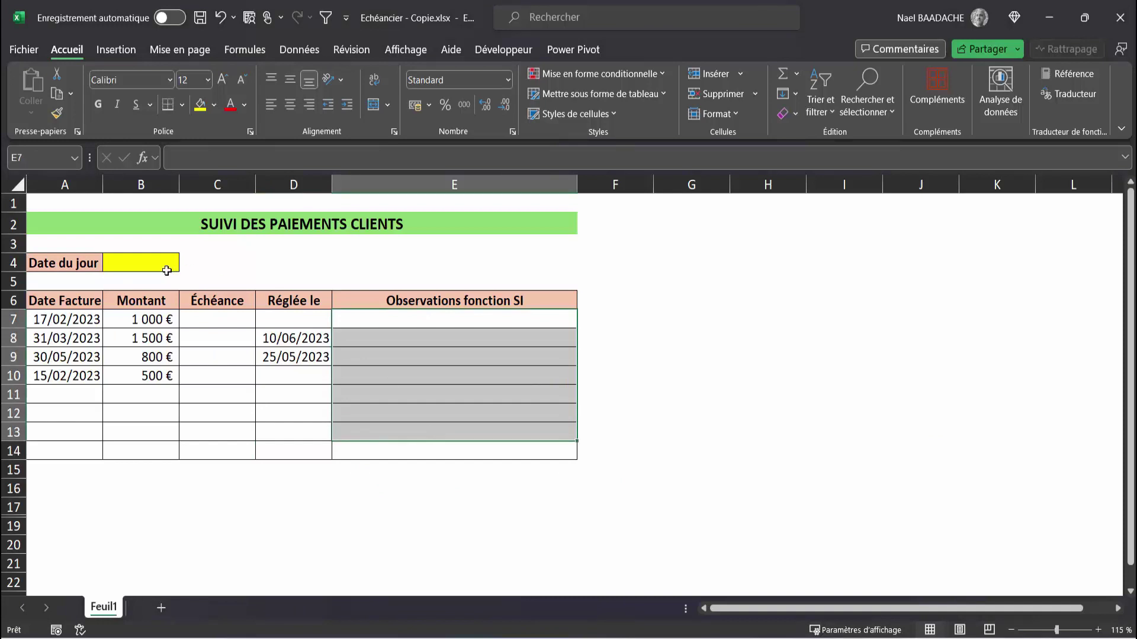
click(149, 266)
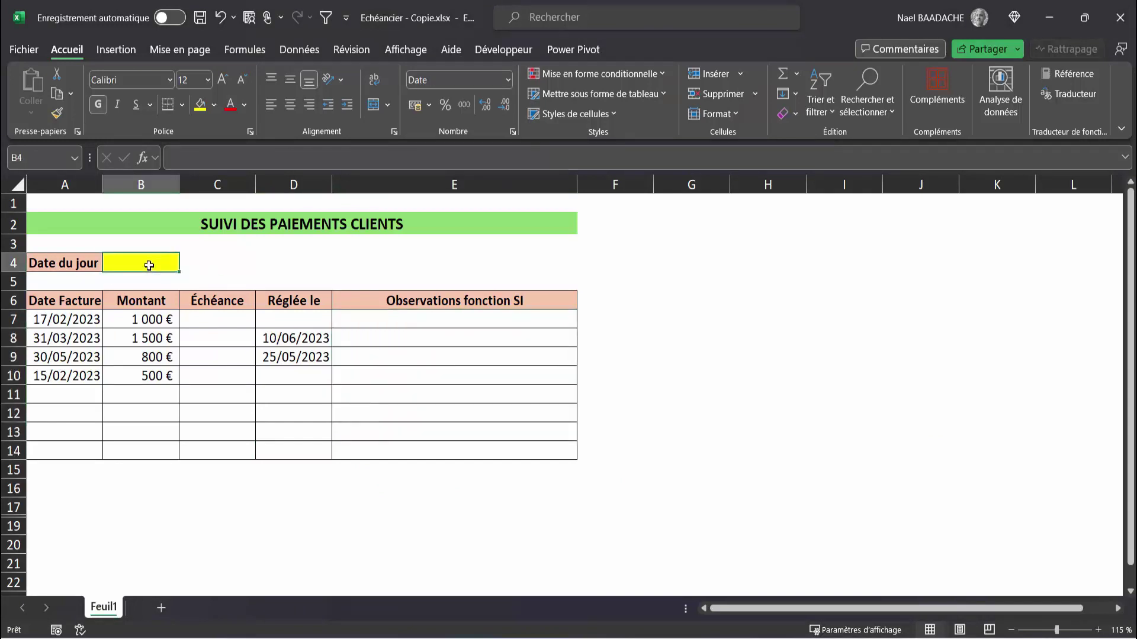
text(=auj)
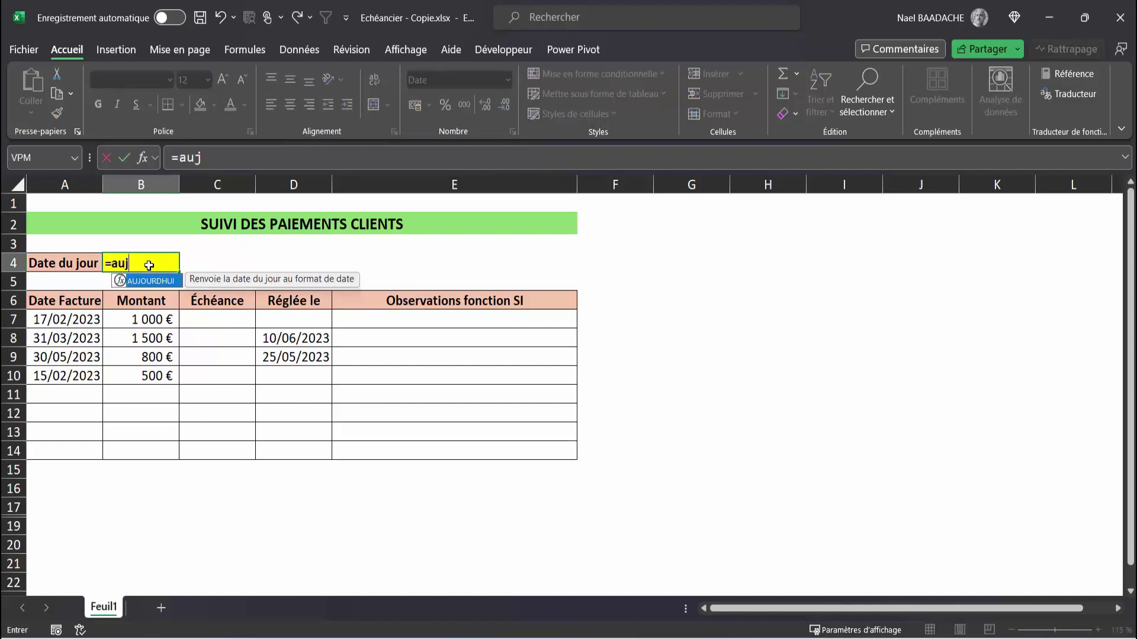
click(156, 287)
double_click(156, 287)
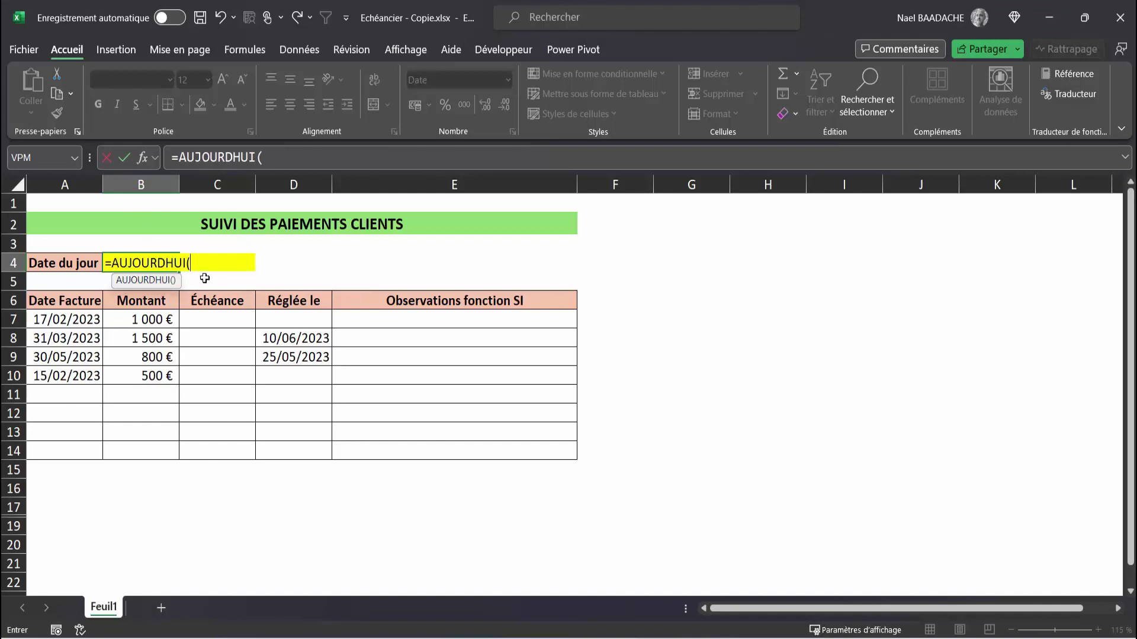
text())
key(Return)
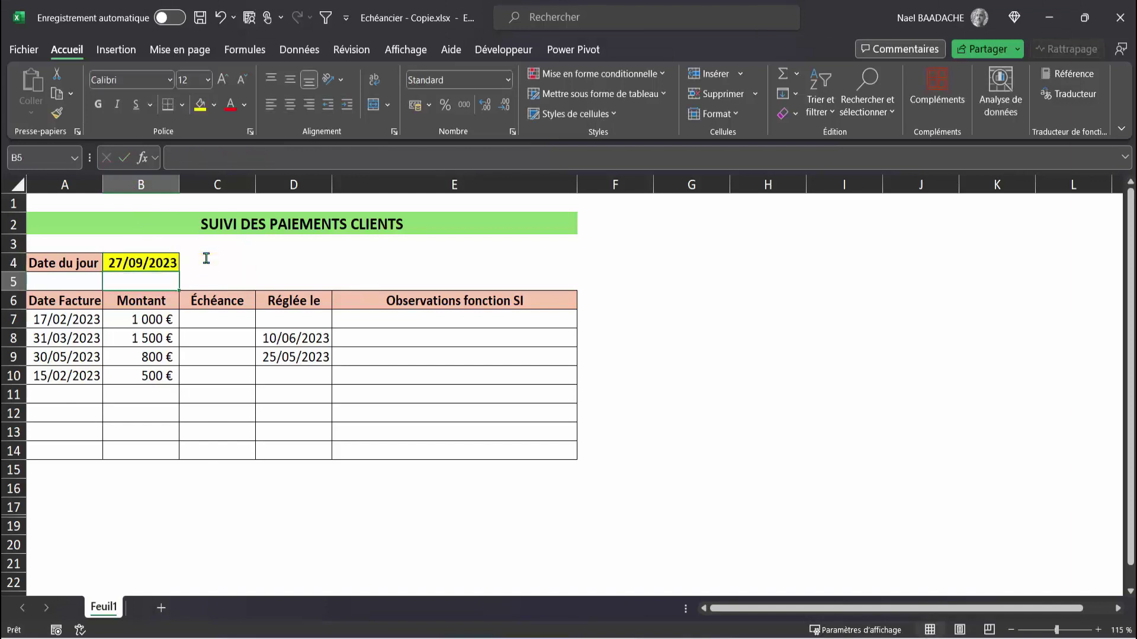
click(150, 262)
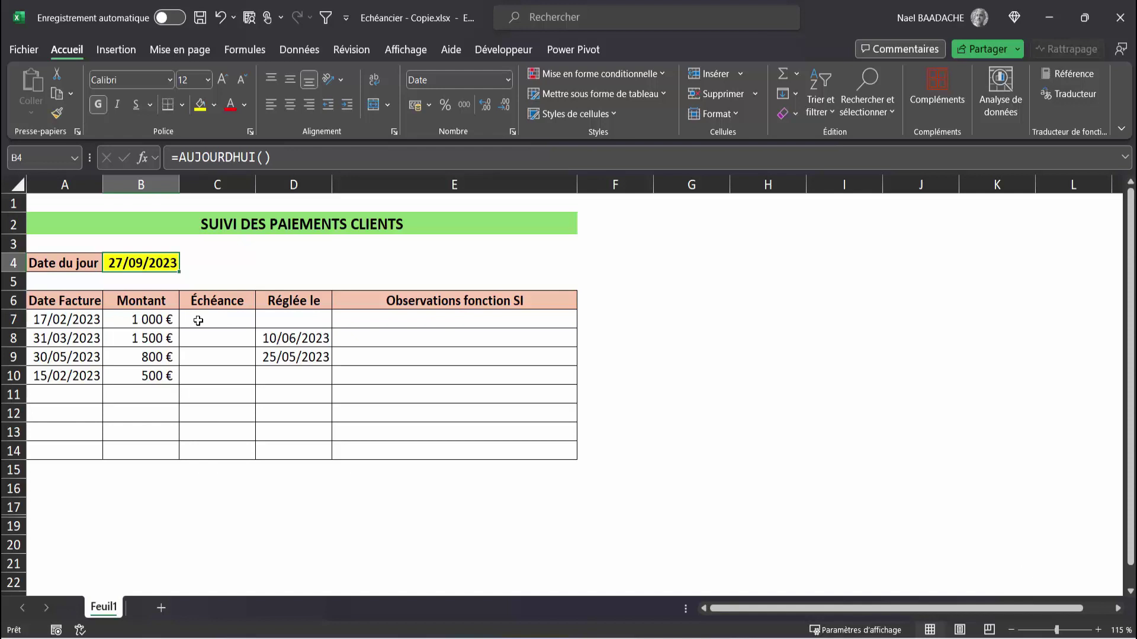
click(199, 320)
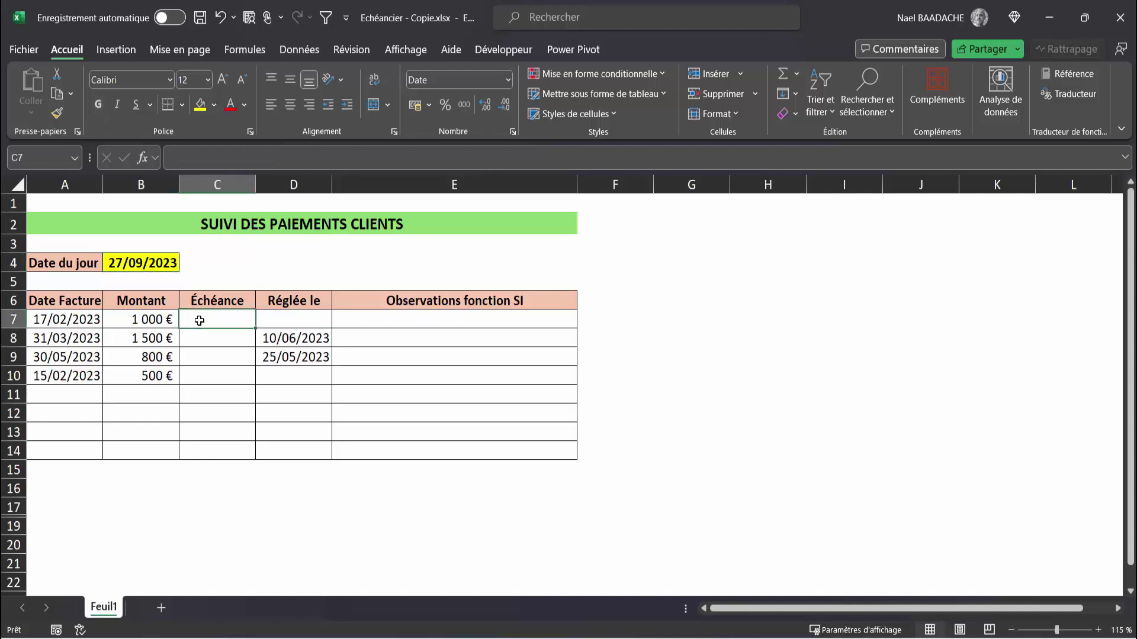
- Enter =FIN.MOIS(A7;0)+10 in C7 for a first due date of 10/03/2023
text(=fin.mois()
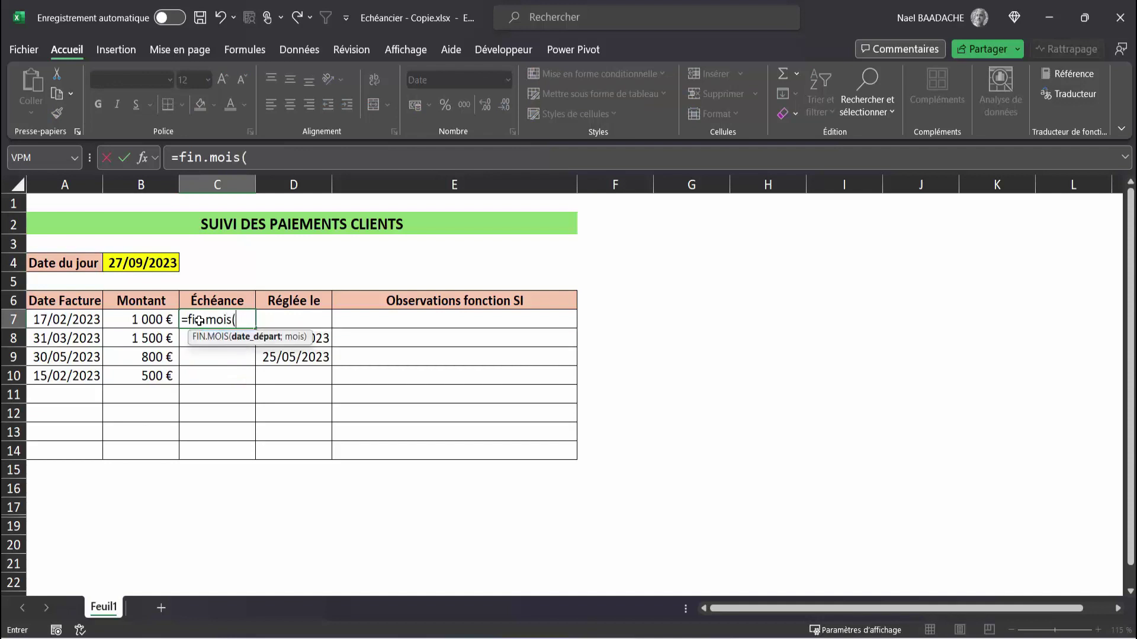
click(80, 321)
text(;)
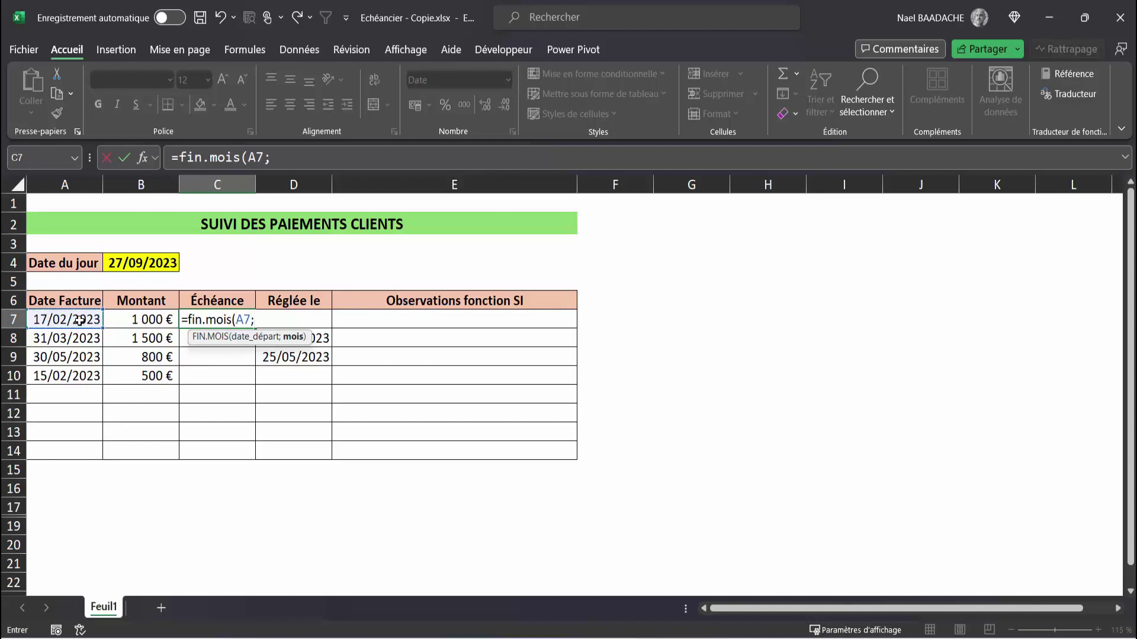
text(0))
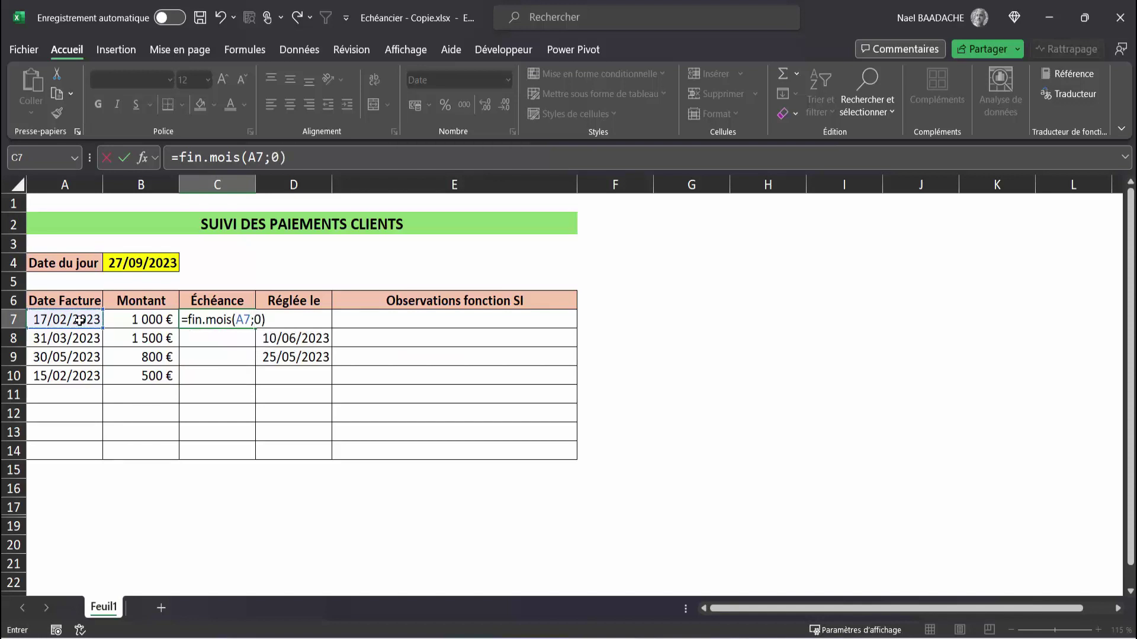
text(+10)
key(Return)
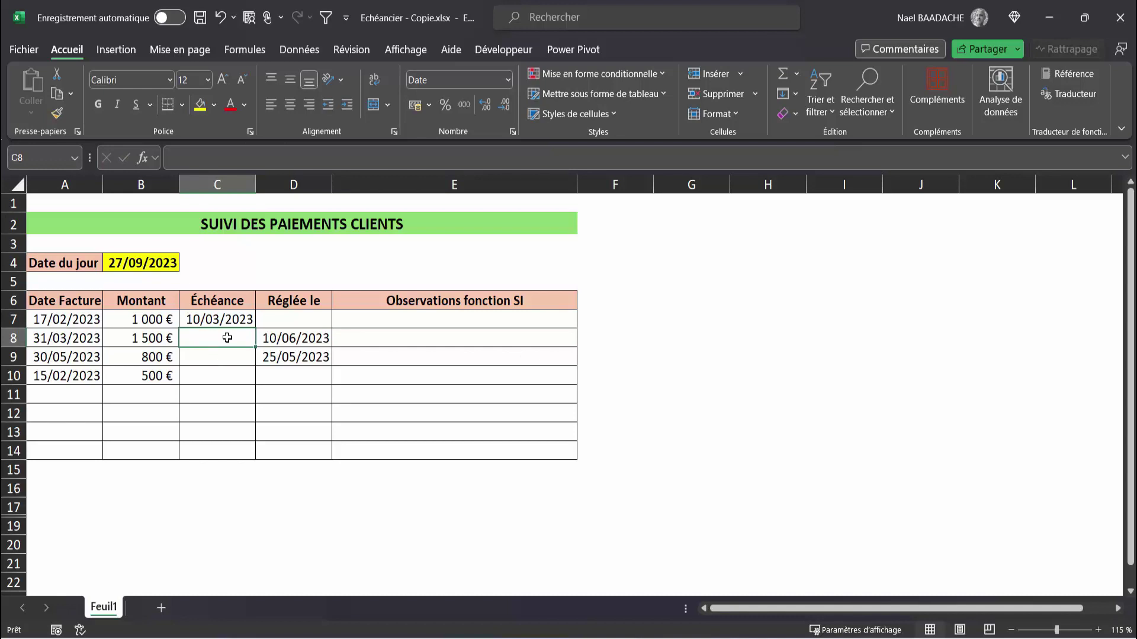
text(=fin)
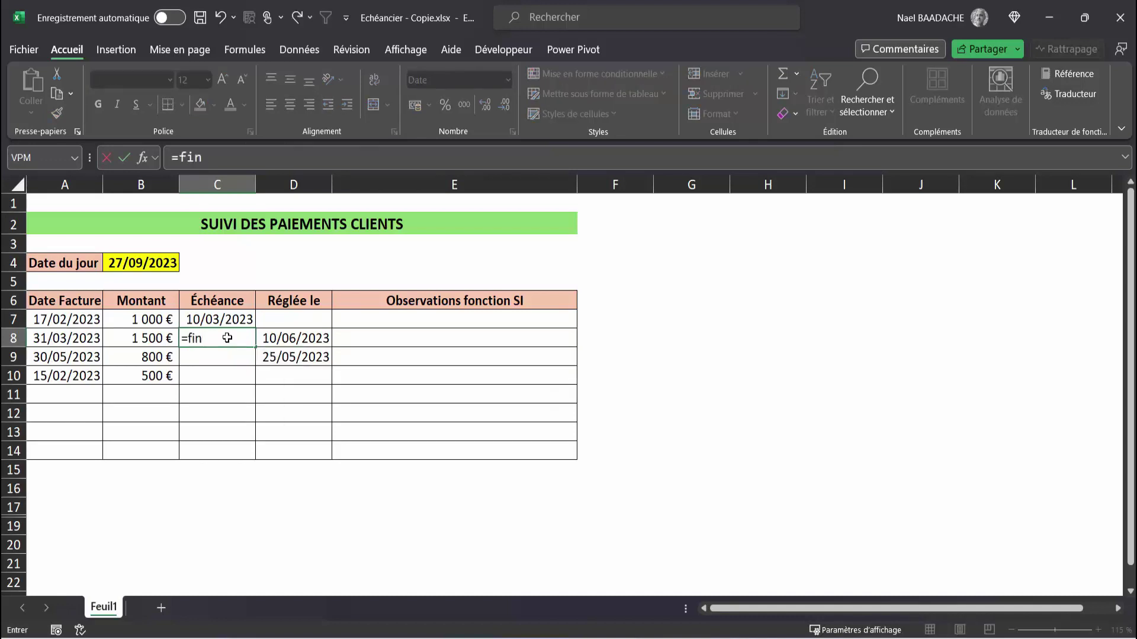
text(.mois()
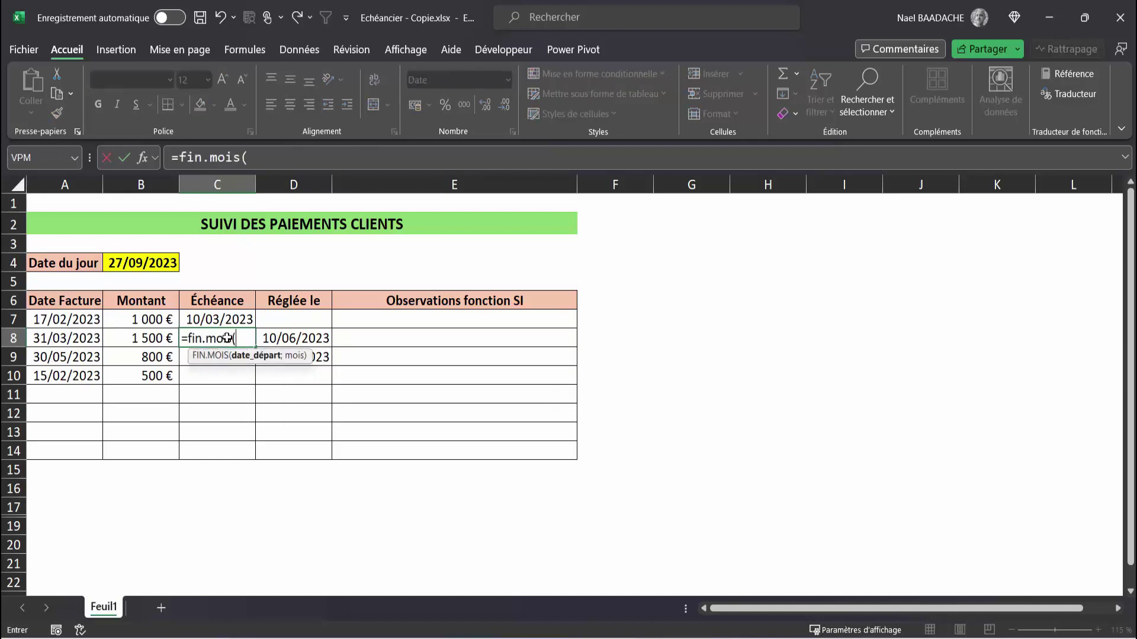
- Enter =FIN.MOIS(A8;1)+10 in C8 and fill it to C10, giving 10/05, 10/07 and 10/04/2023
click(79, 338)
text(;)
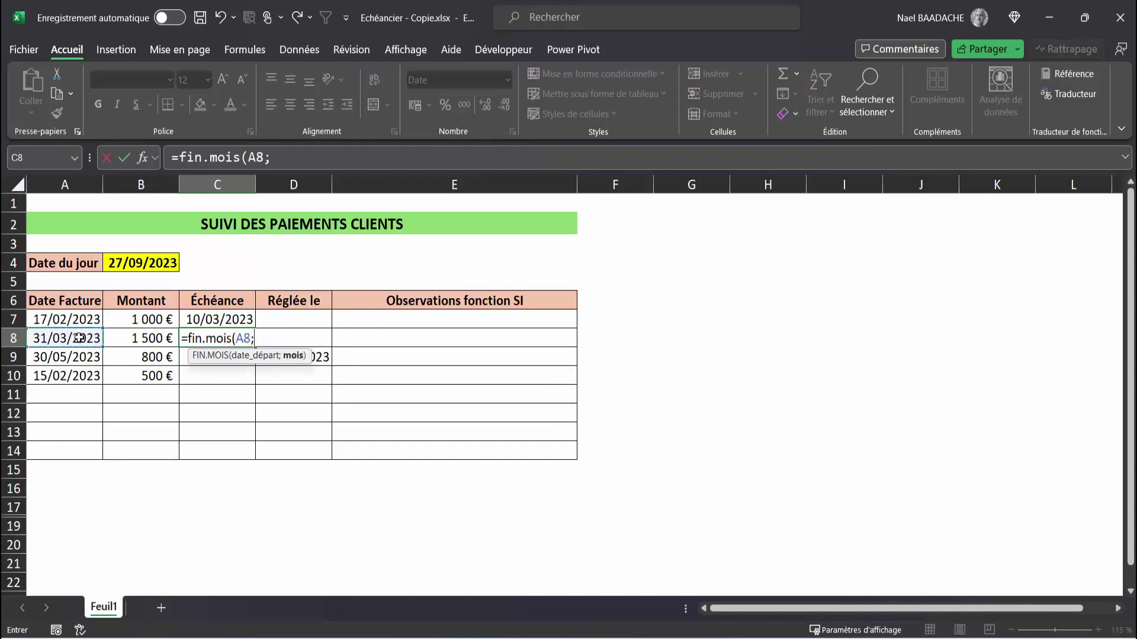
text(1)
text()+10)
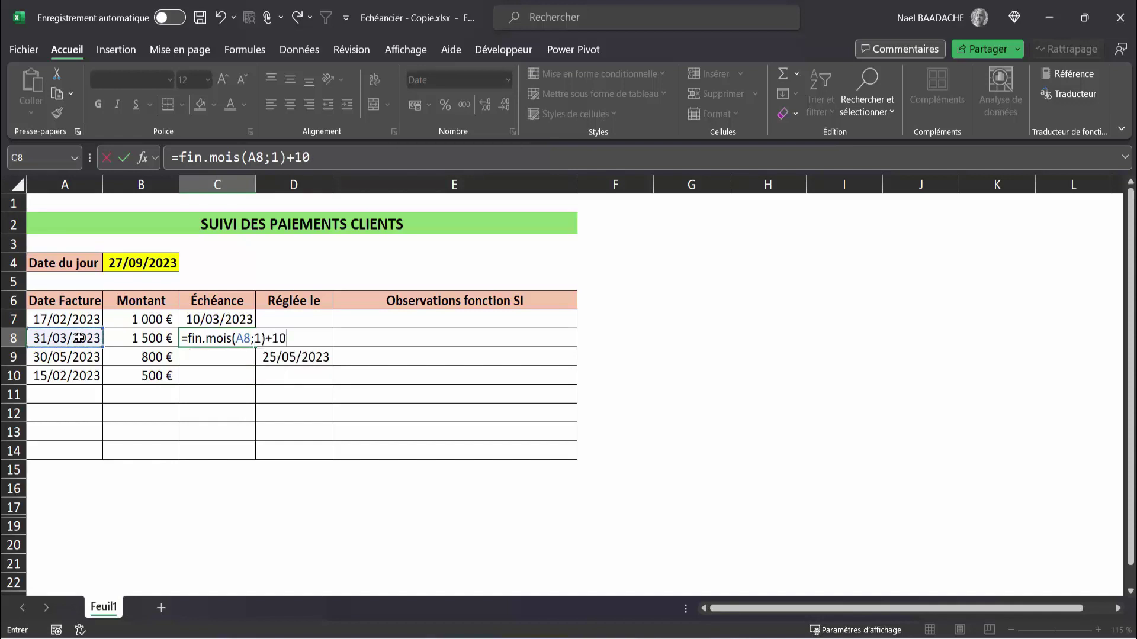
key(ctrl+Return)
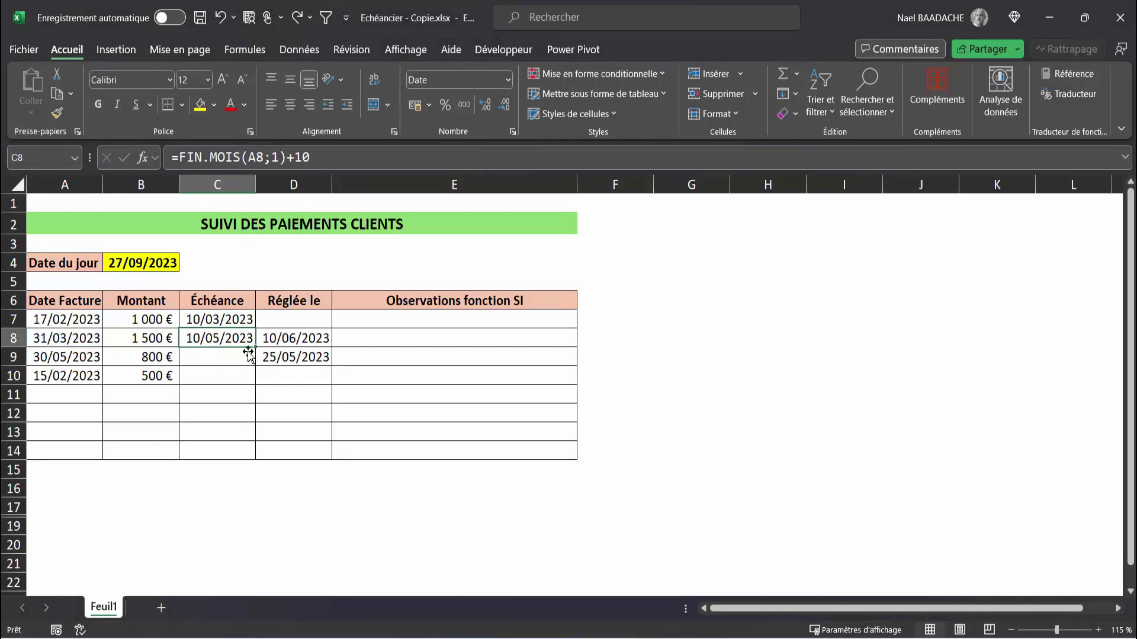
drag(255, 348, 244, 379)
click(231, 357)
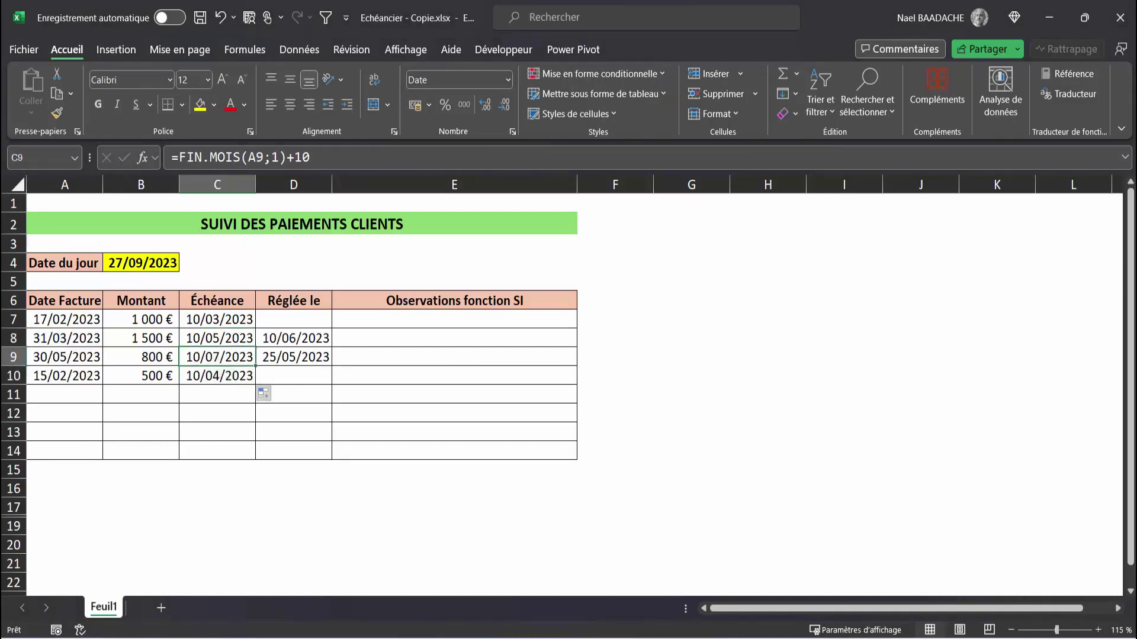
click(399, 325)
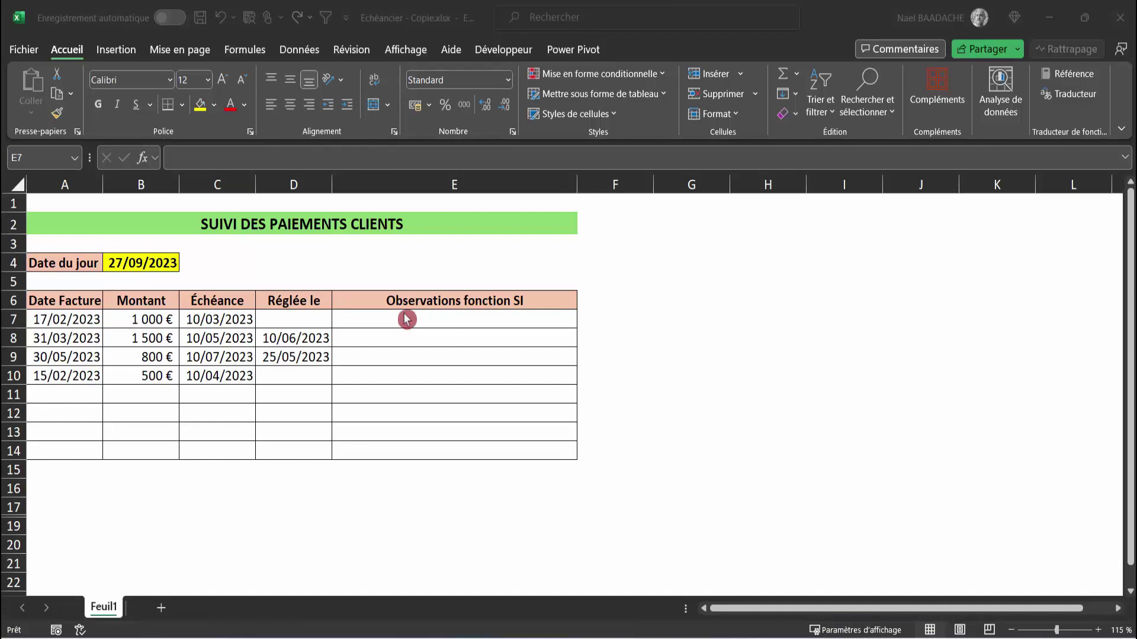
click(219, 336)
click(295, 339)
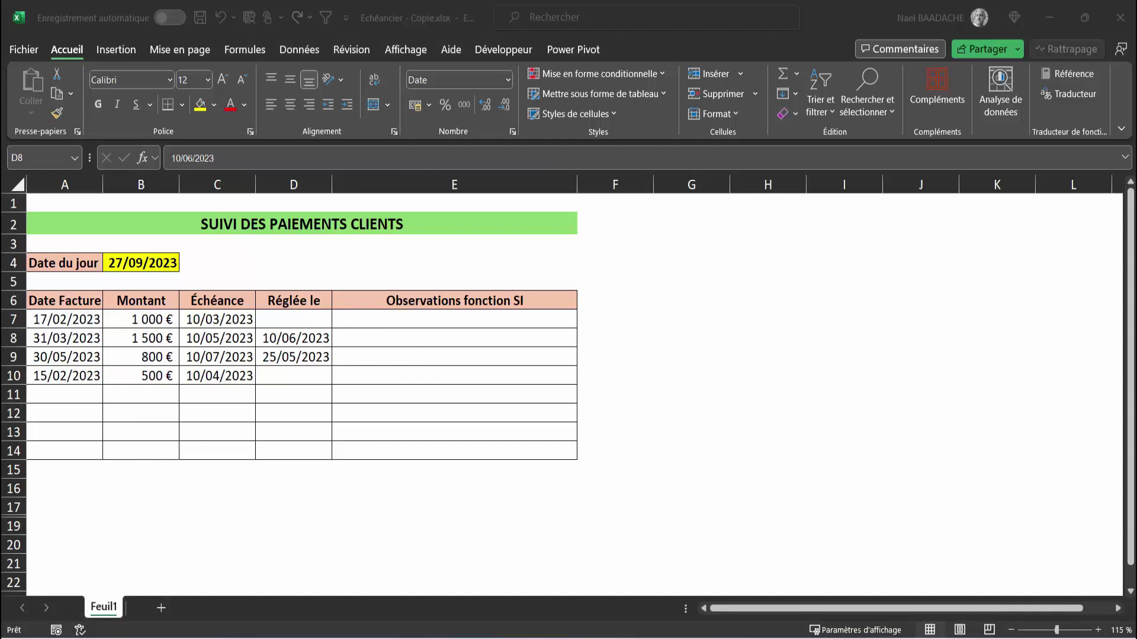
key(Left)
key(Up)
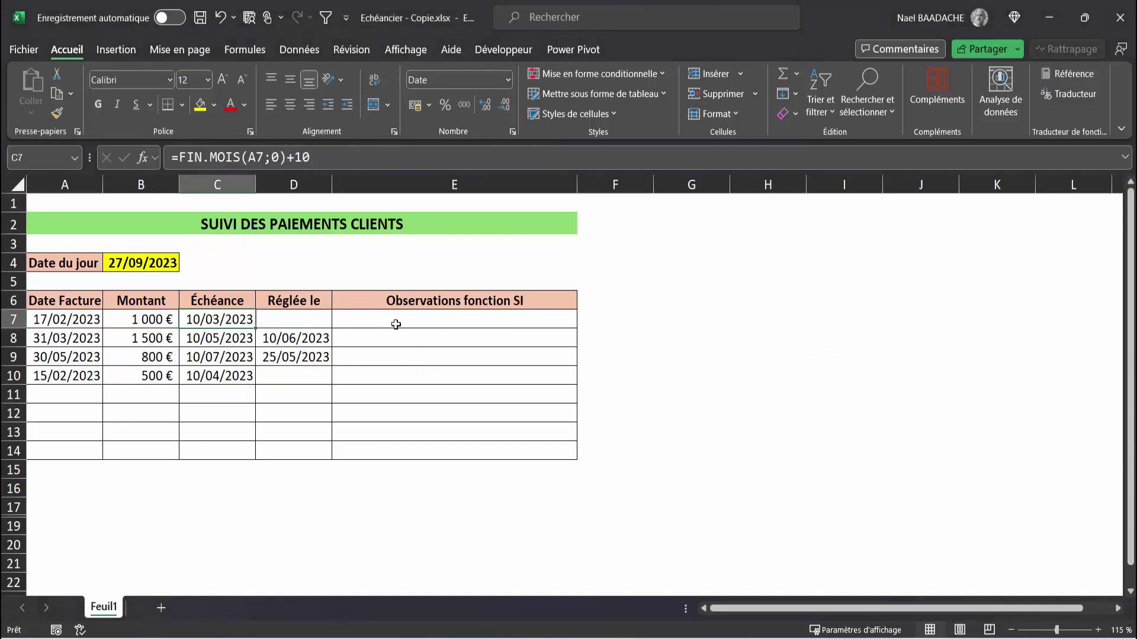
click(396, 324)
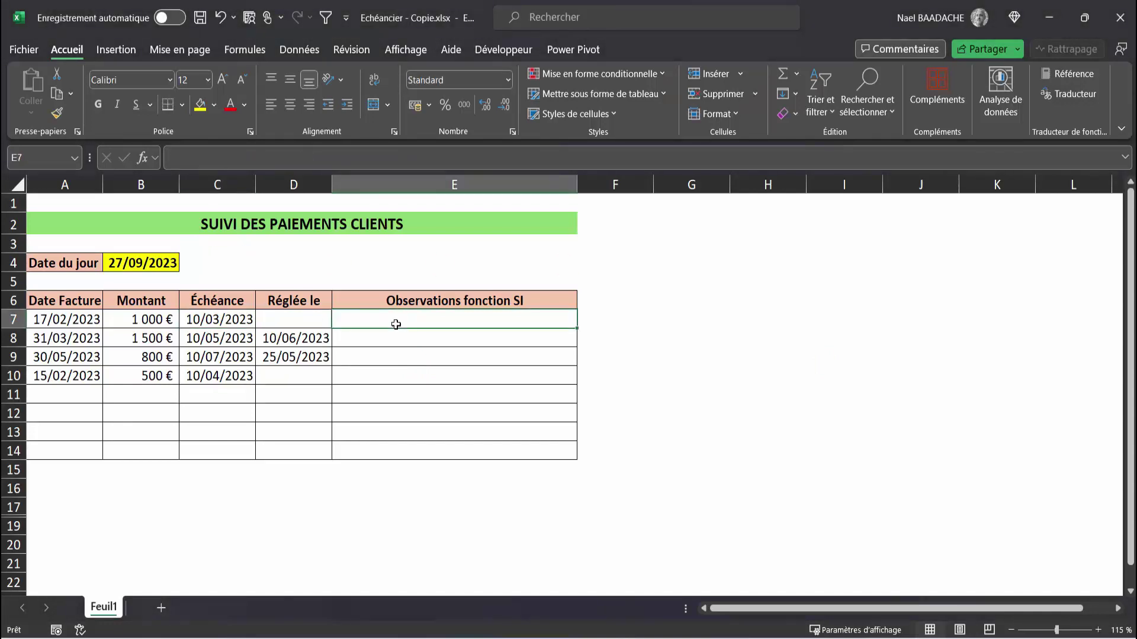
click(300, 315)
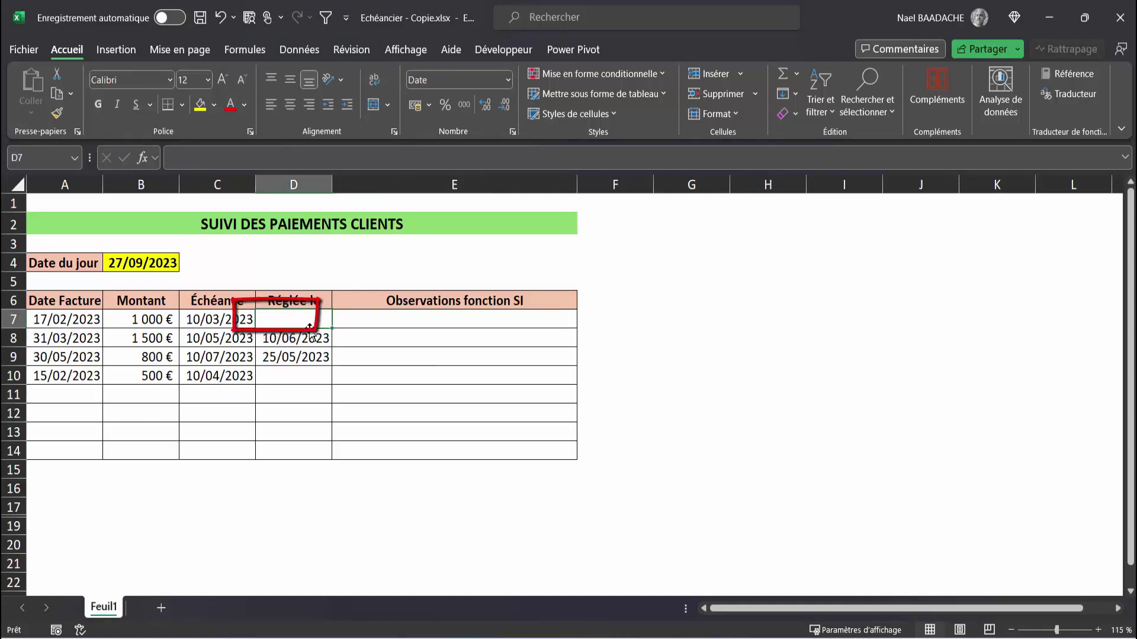
click(141, 264)
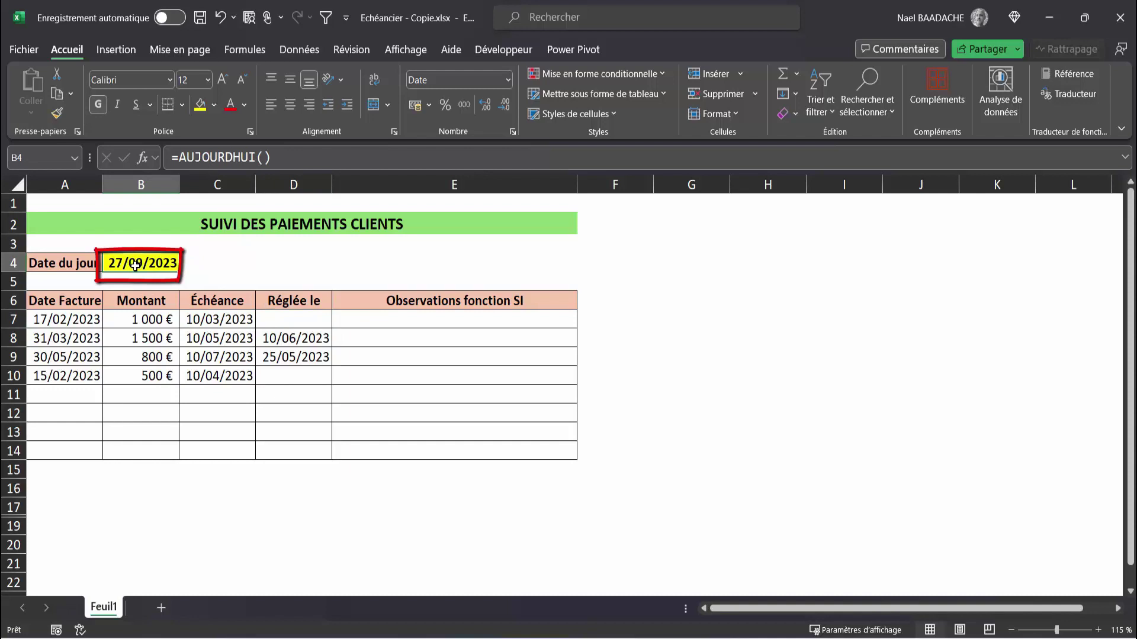
click(229, 319)
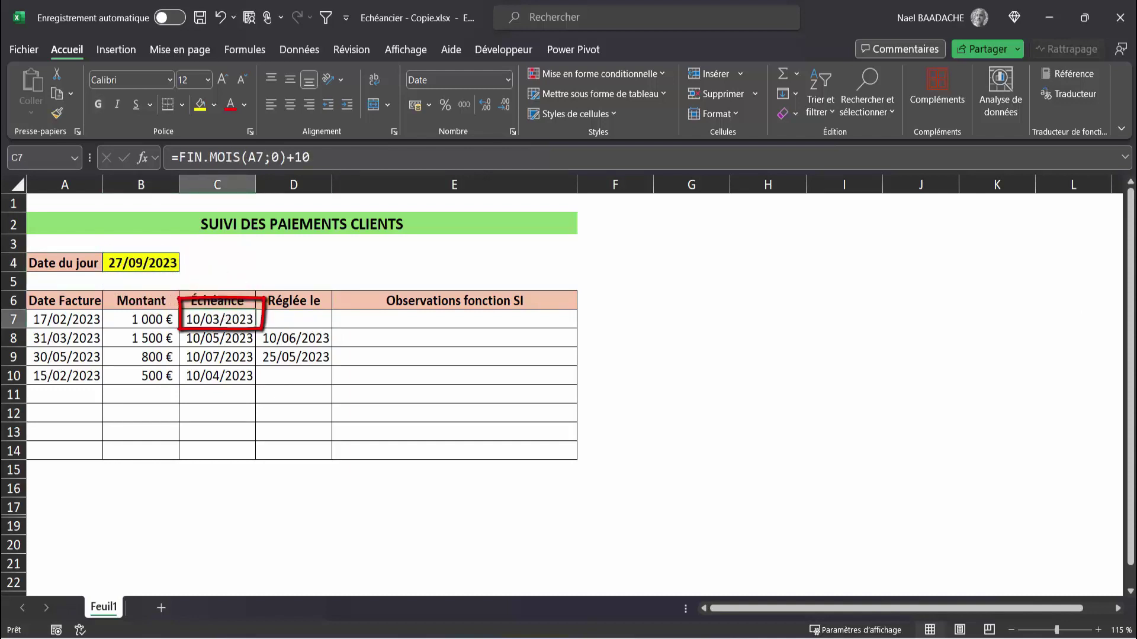
click(394, 326)
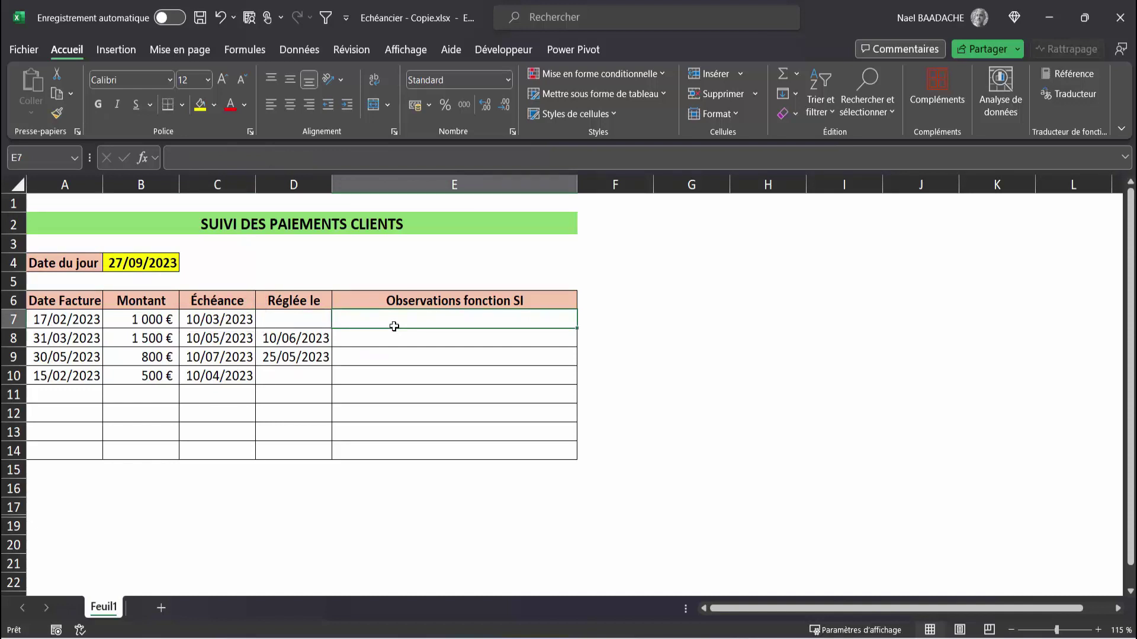
text(=)
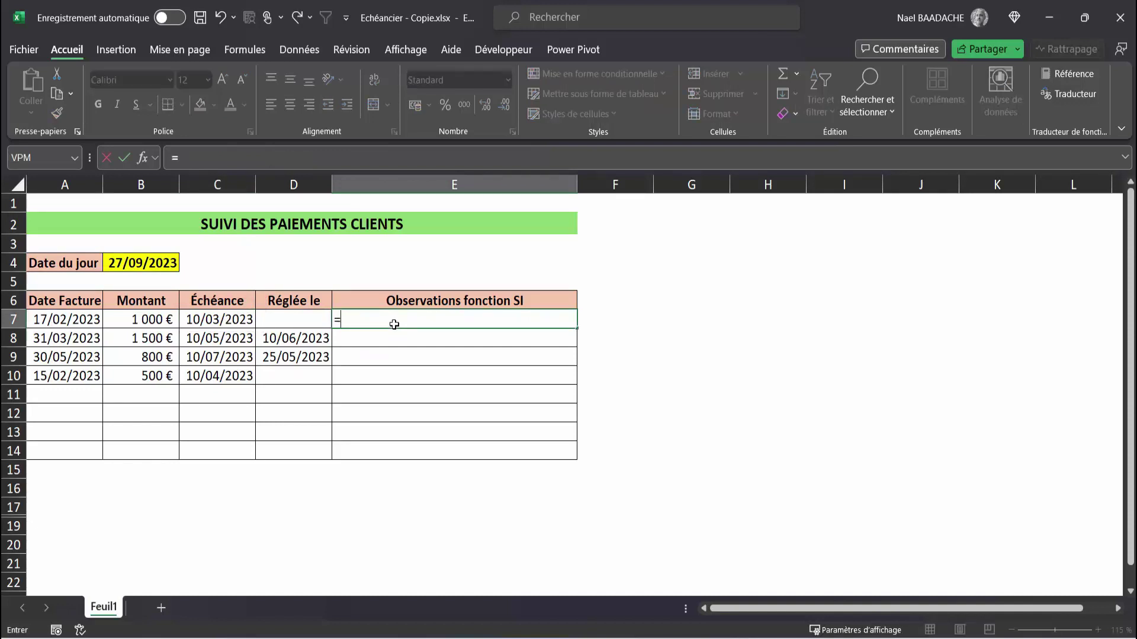
text(si()
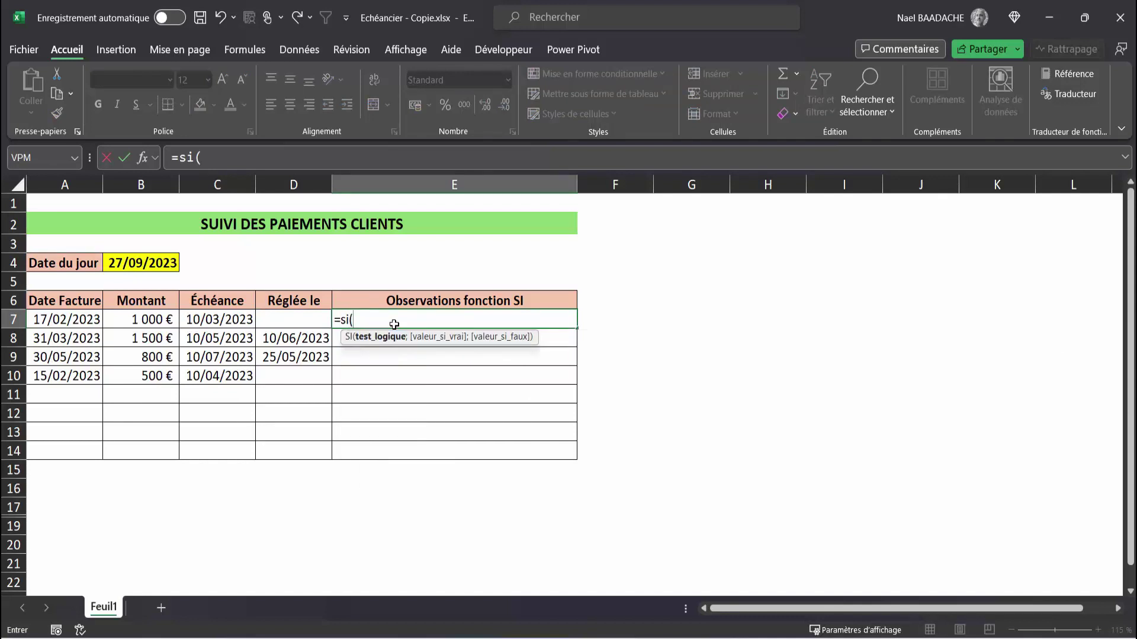
text(et()
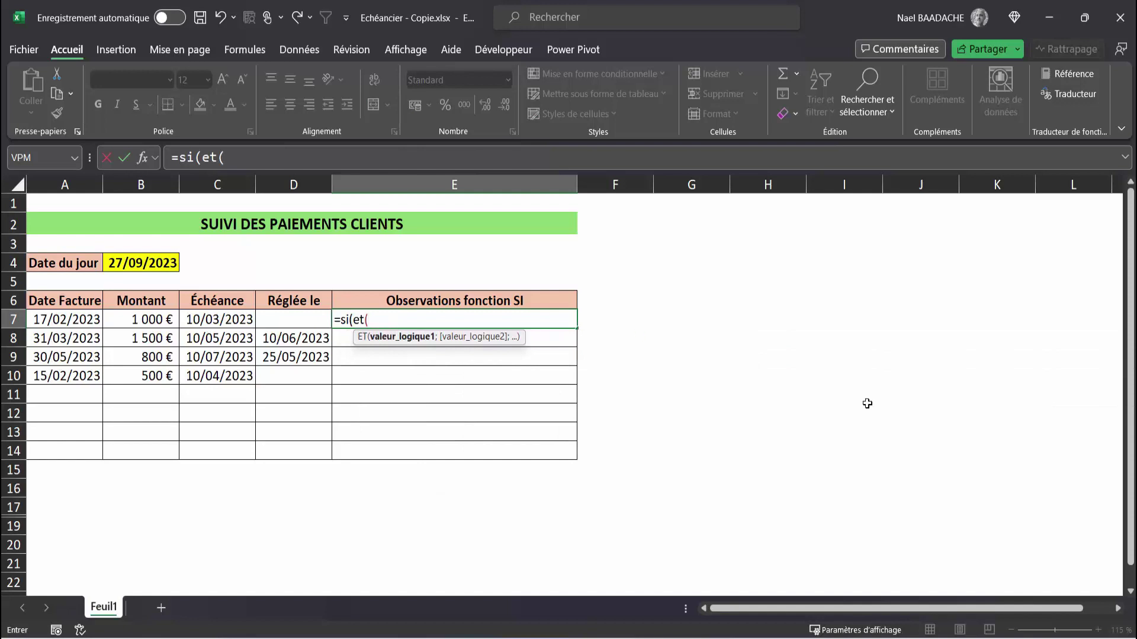
- Start the E7 formula with the test ET(D7="";$B$4>=C7), with B4 absolute
click(290, 320)
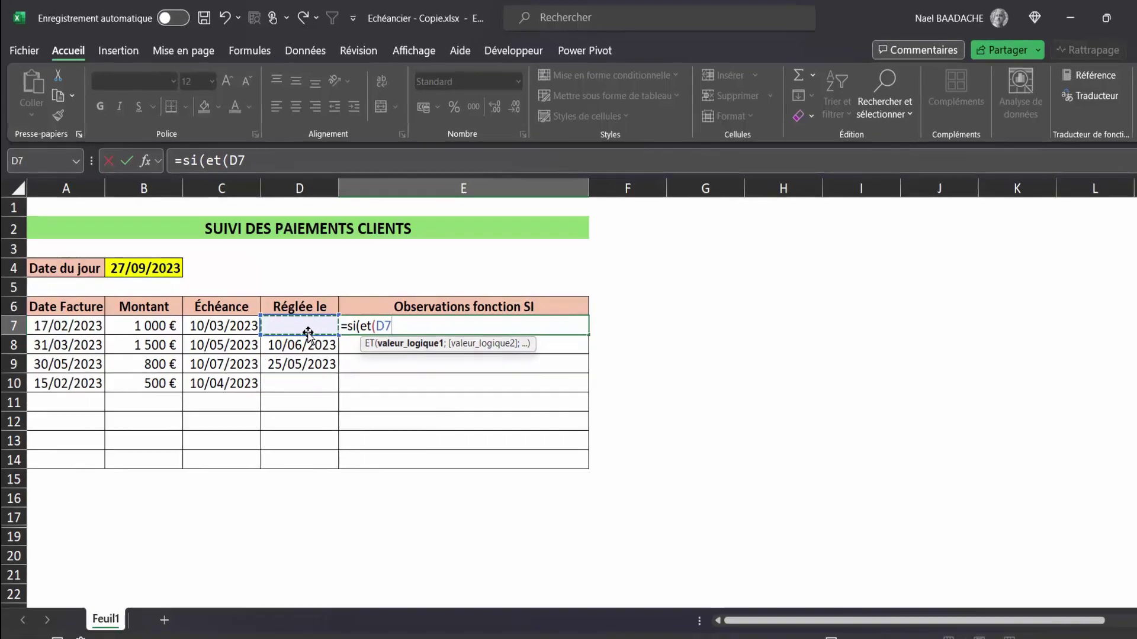
text(="")
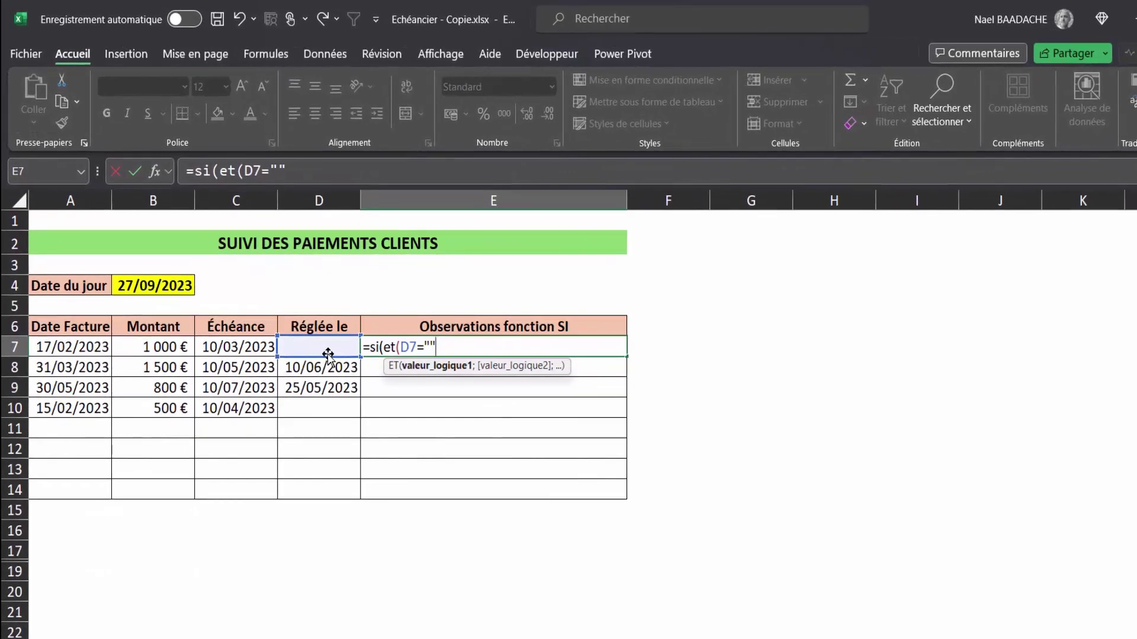
text(;)
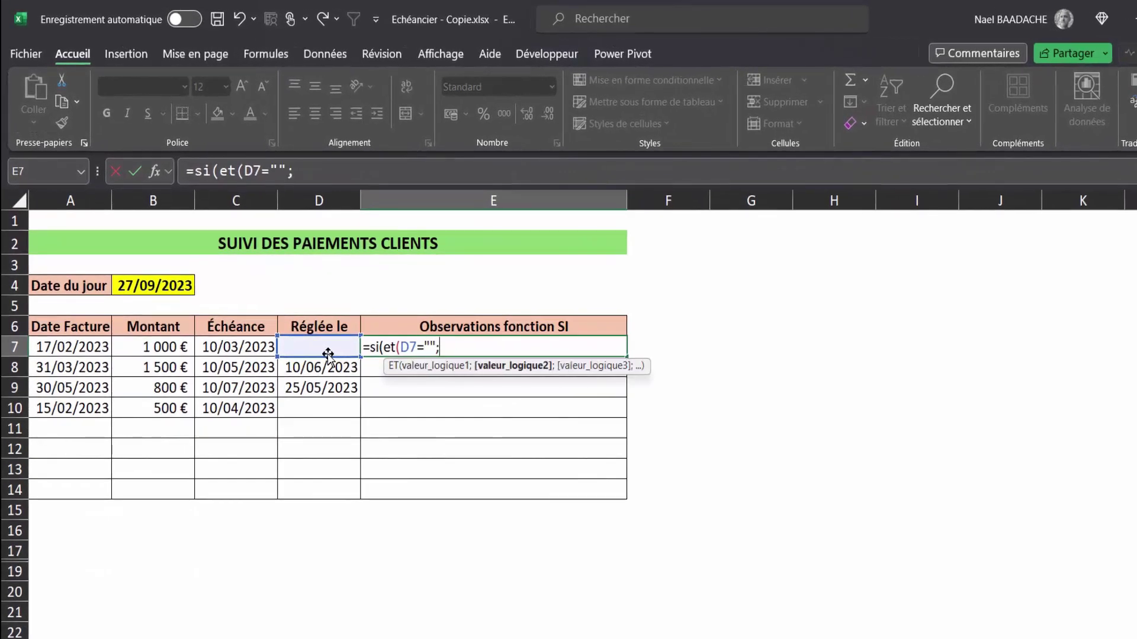
click(155, 288)
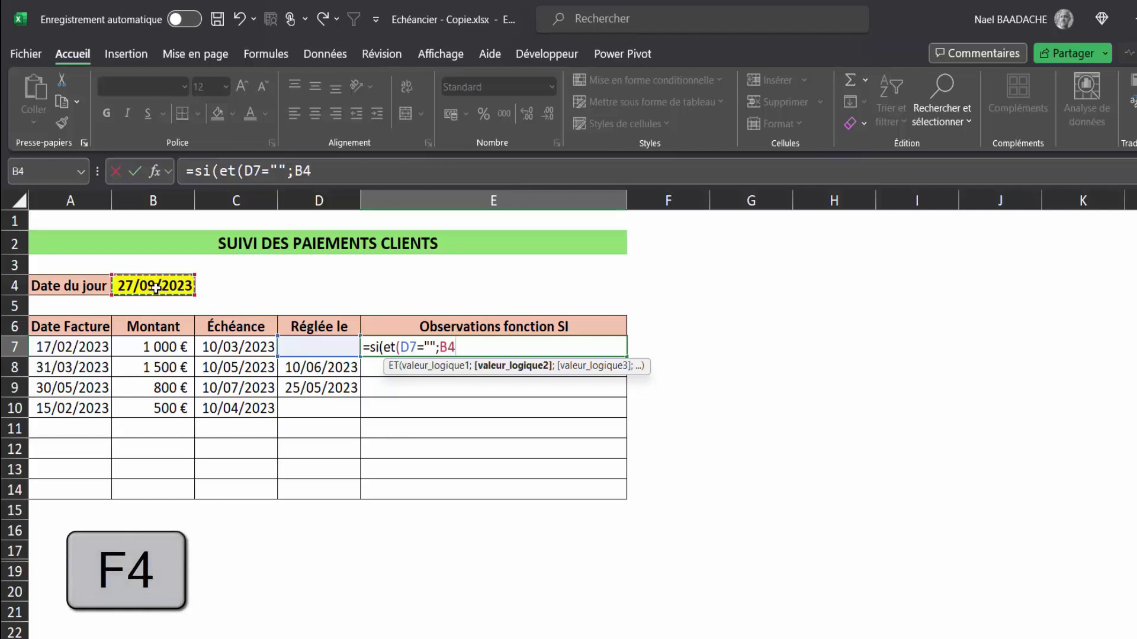
key(F4)
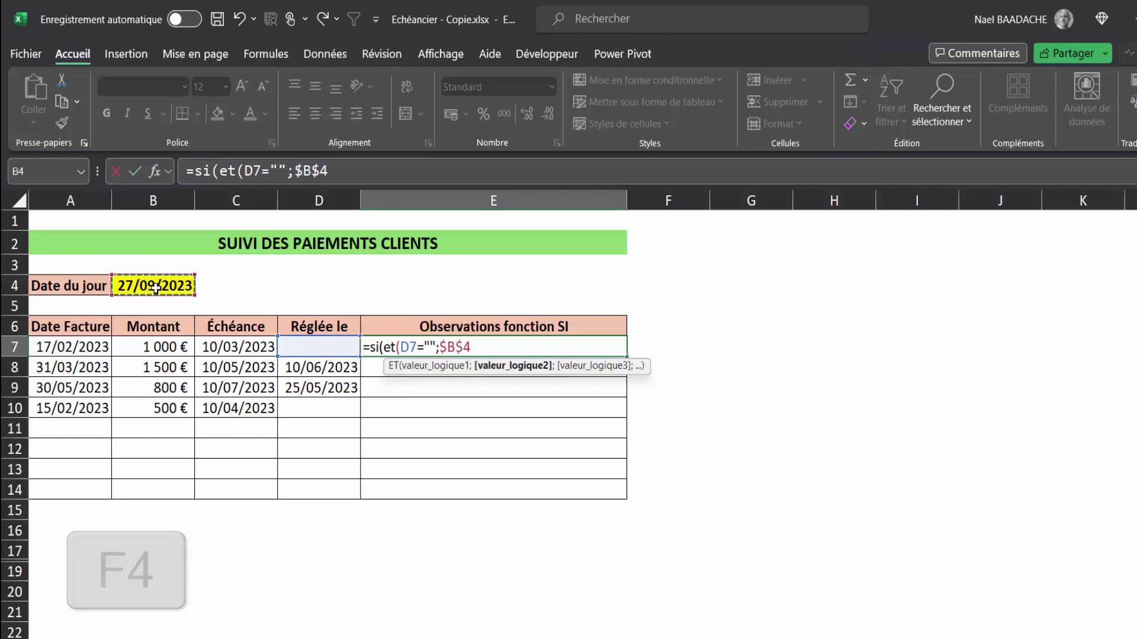
text(>=)
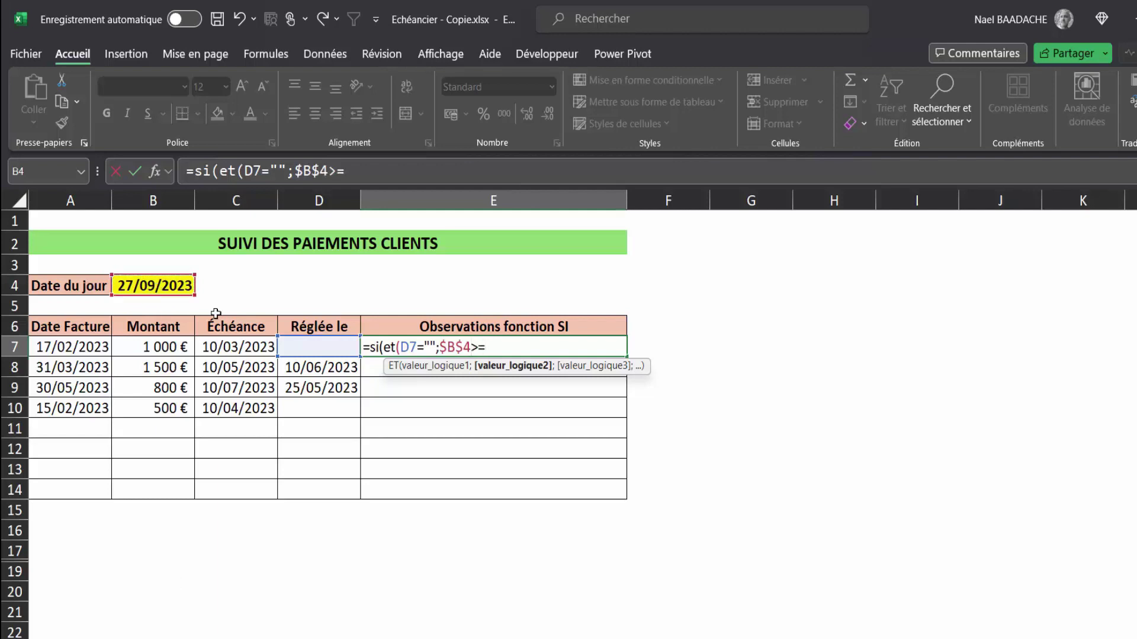
click(235, 348)
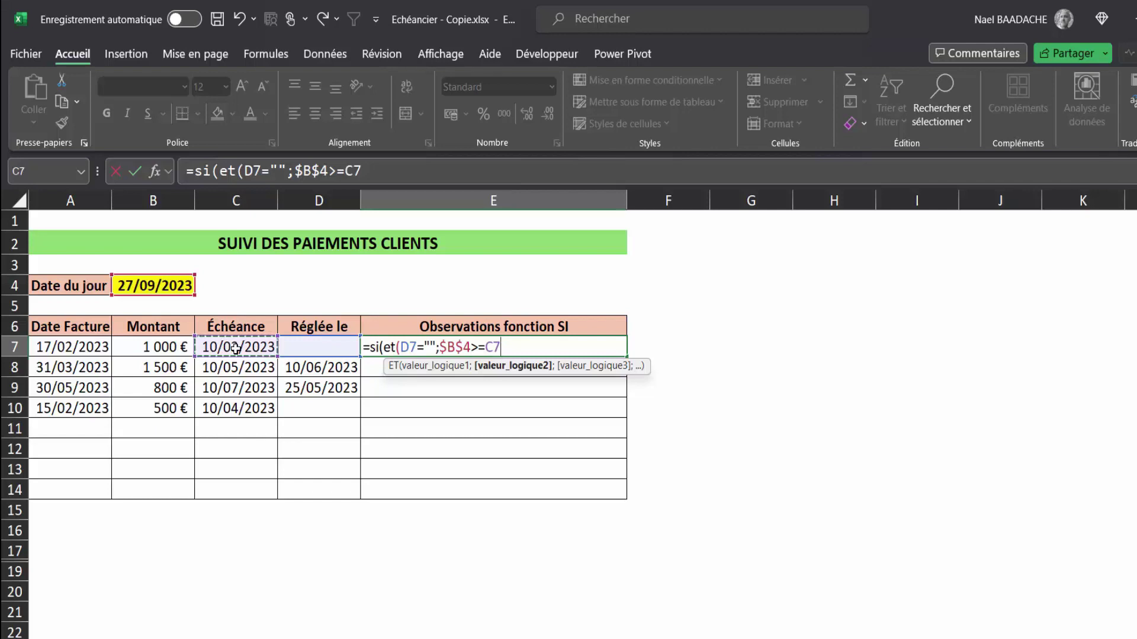
- Add the true value "En retard de "&$B$4-C7&" Jour(s)" to the E7 formula
text())
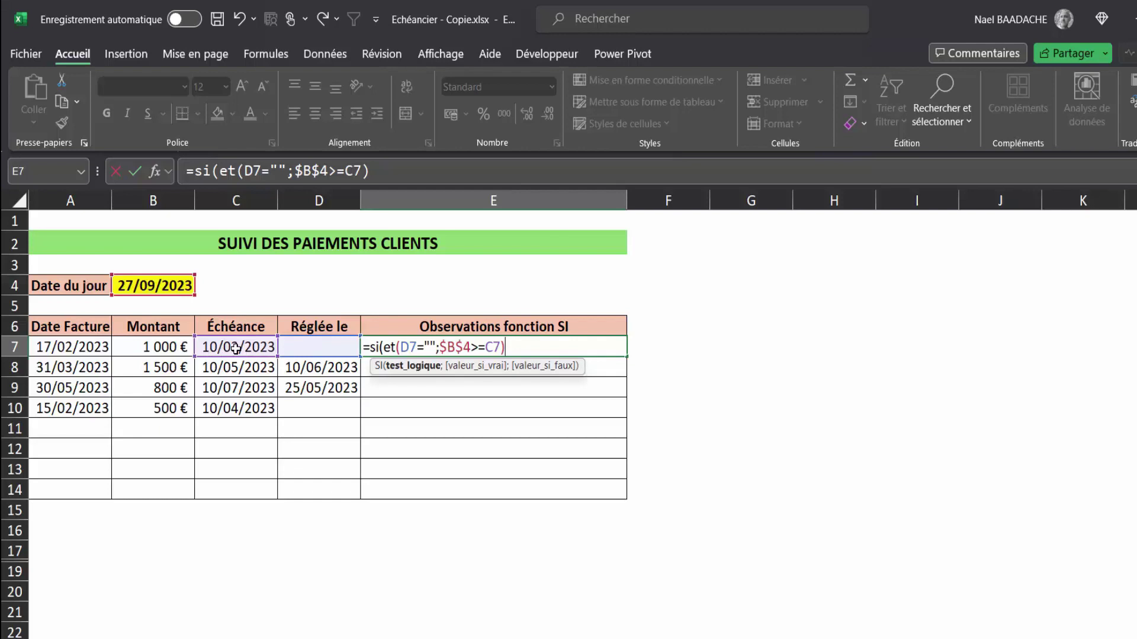
text(;"En retard de )
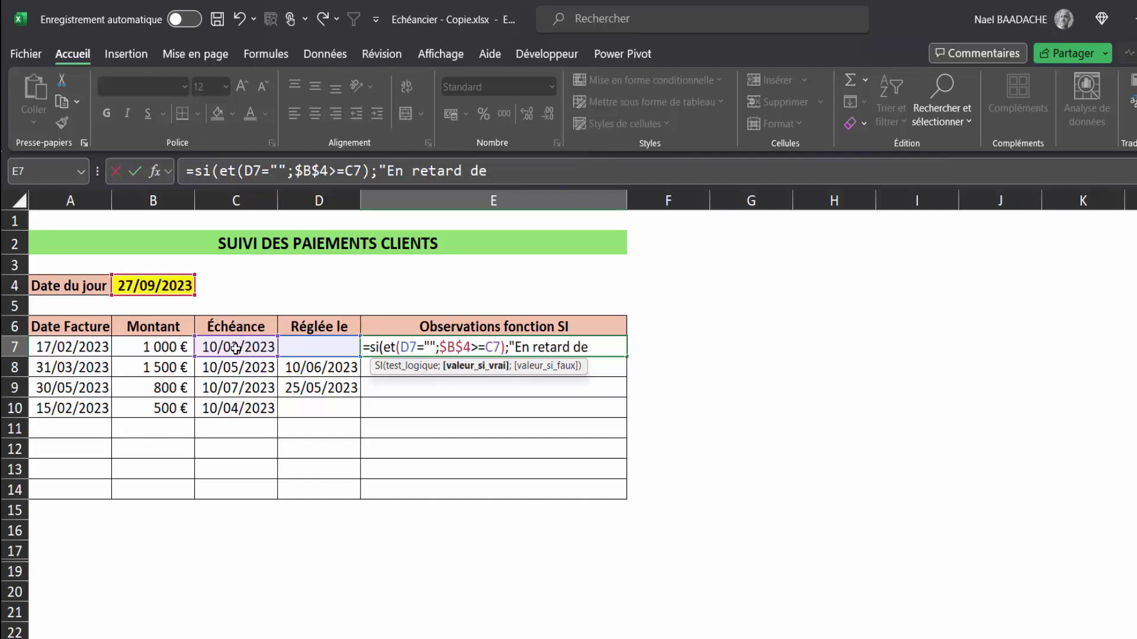
text(")
text(&)
click(160, 285)
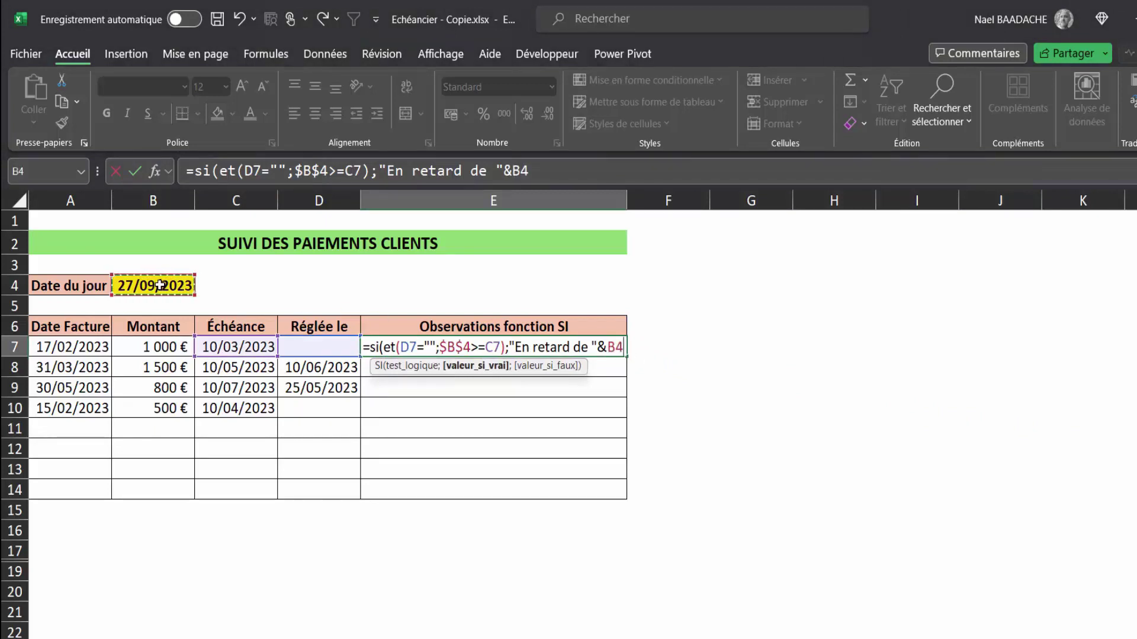
key(F4)
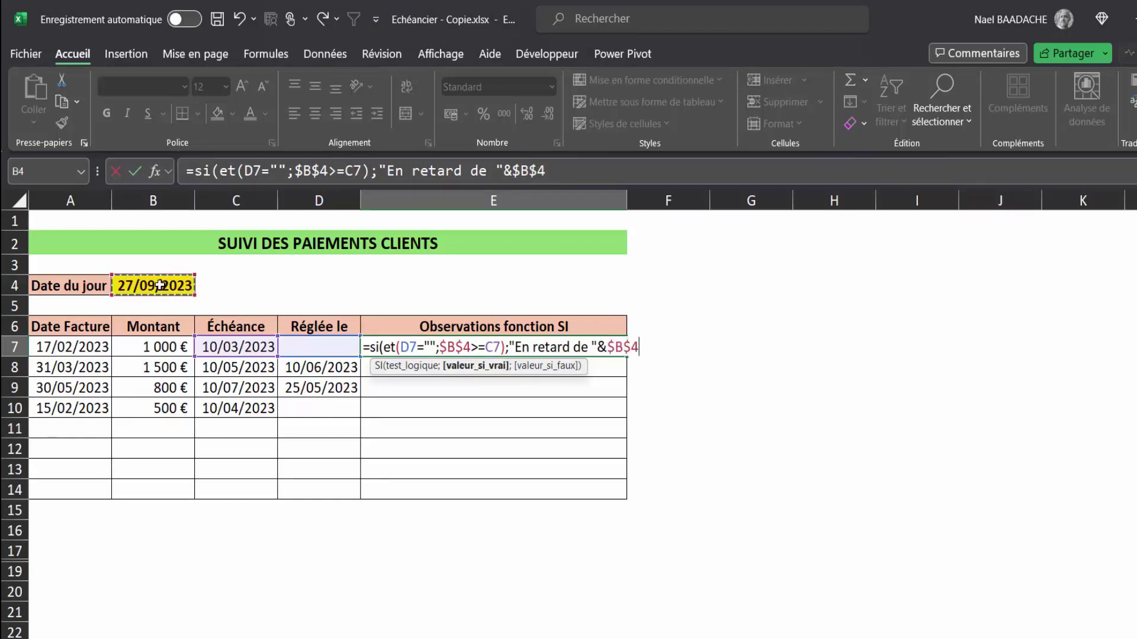
text(-)
click(240, 348)
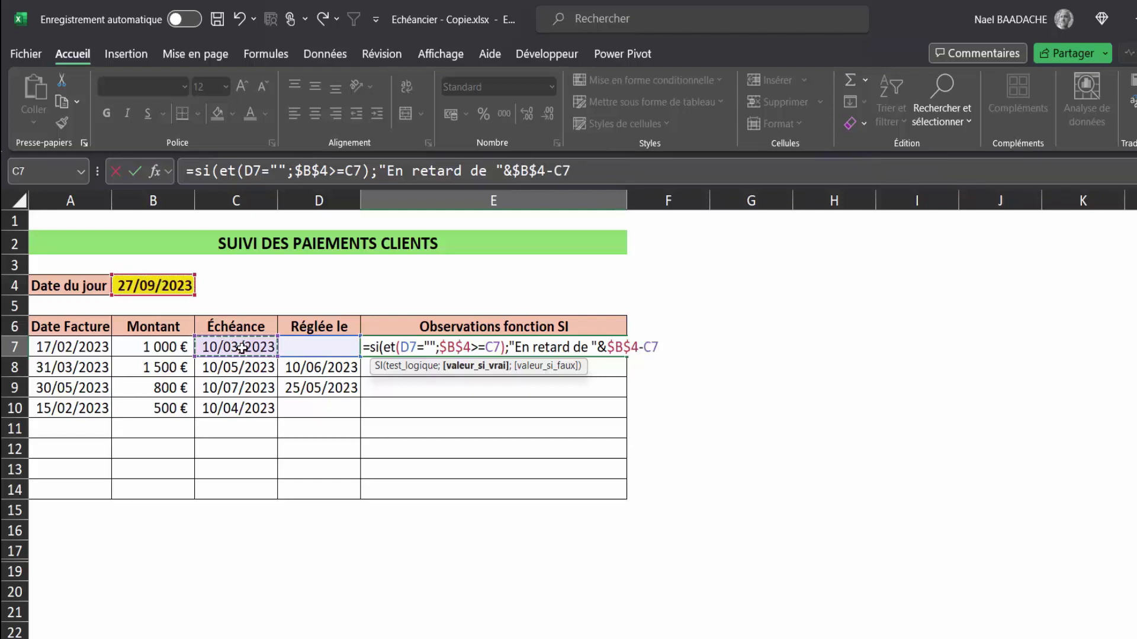
text(&")
text( Jour(s)
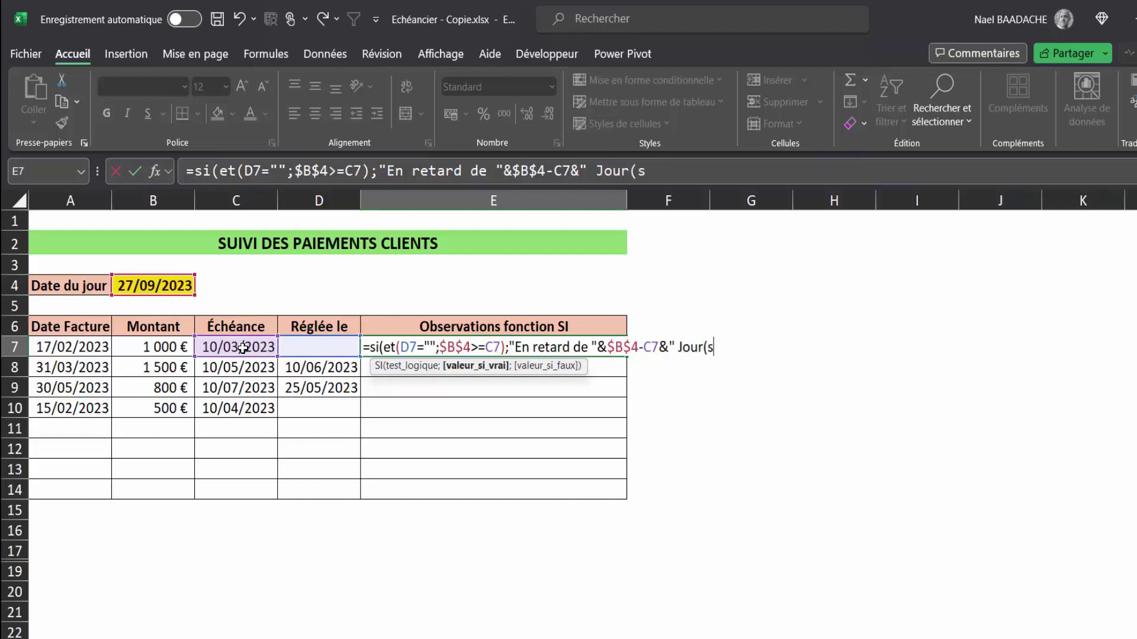
text())
text(;)
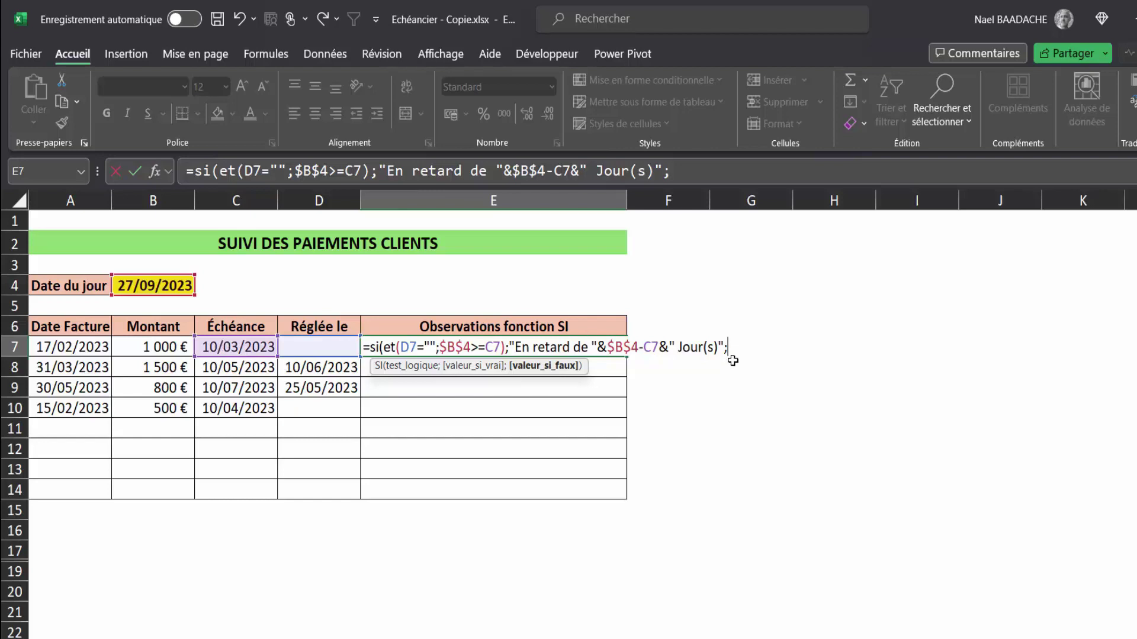
- Append SI(D7>C7;"Payé mais en retard de "&D7-C7&" Jour(s)";"") to E7 and confirm it
text(si)
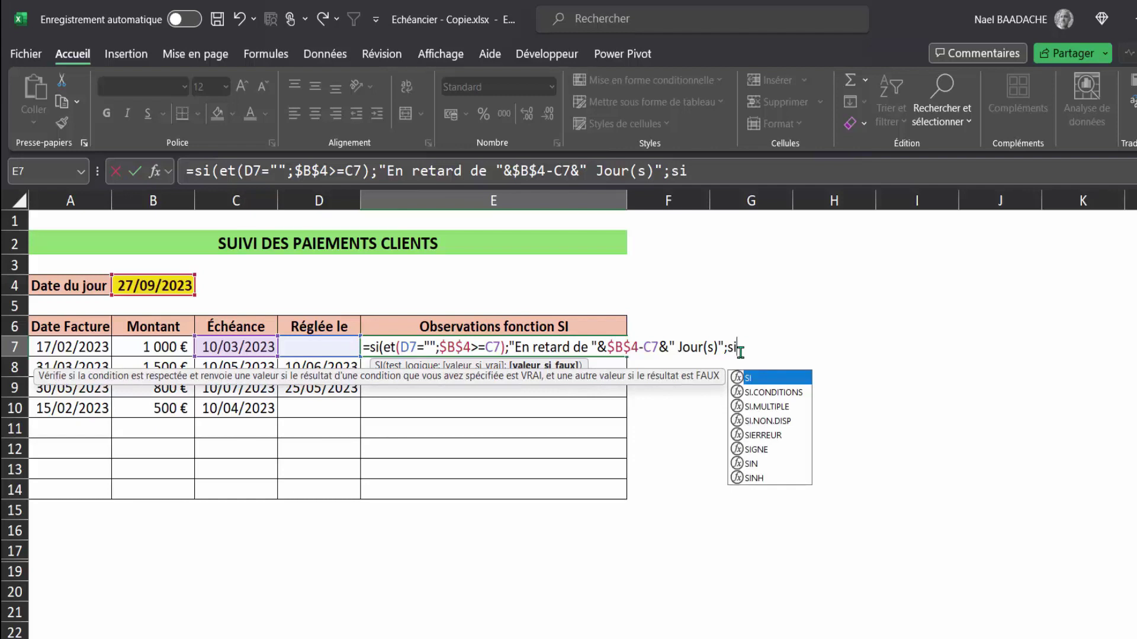
text(()
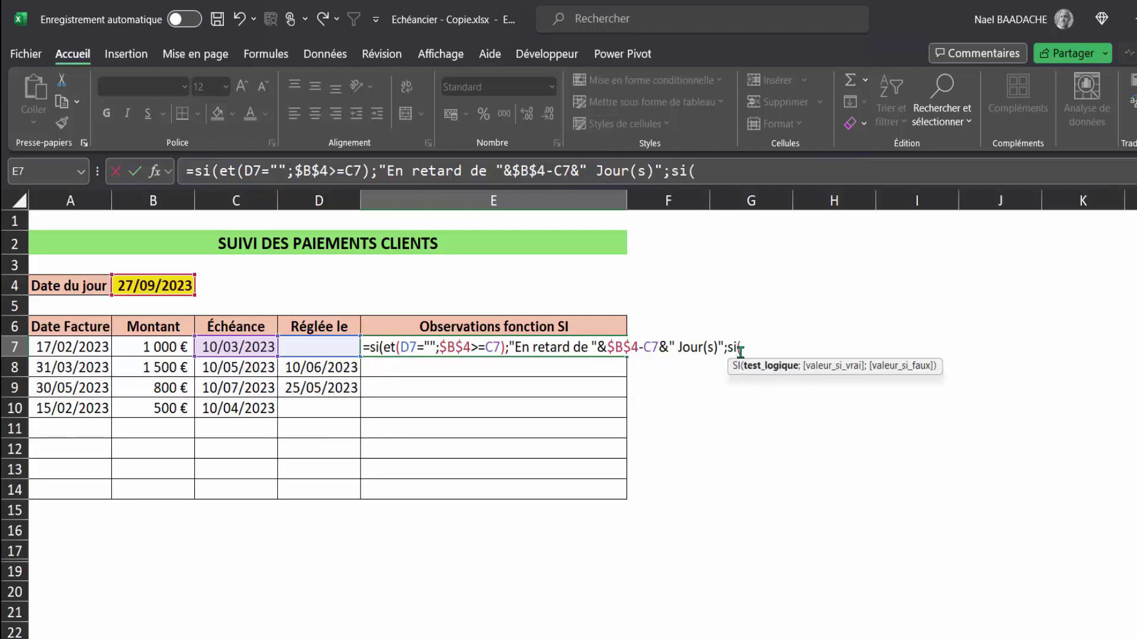
click(323, 348)
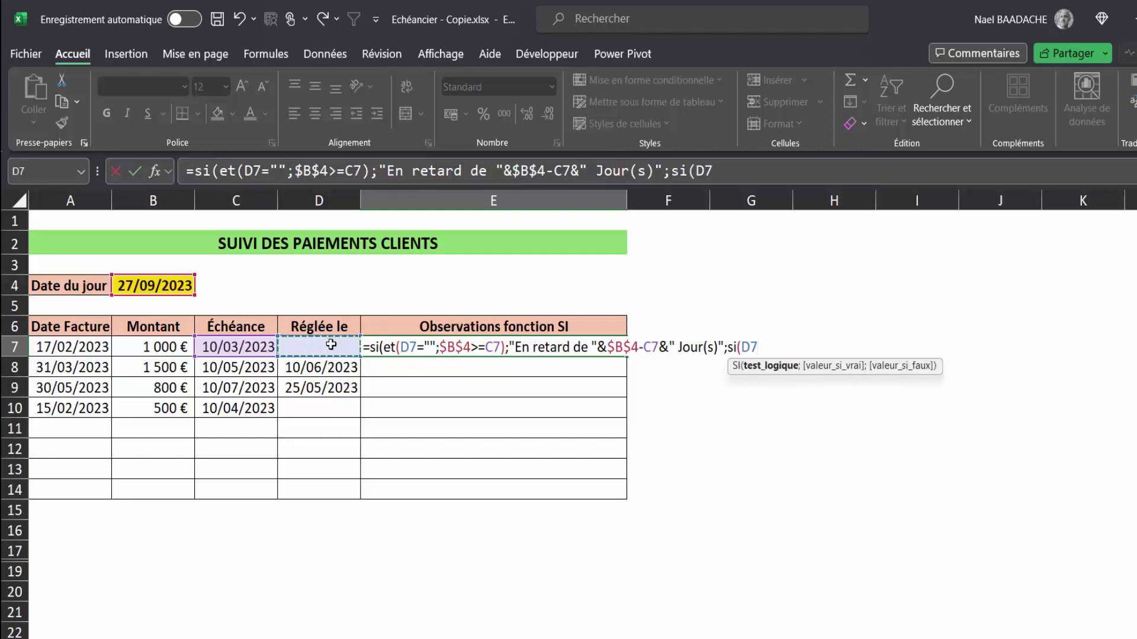
text(>)
click(232, 346)
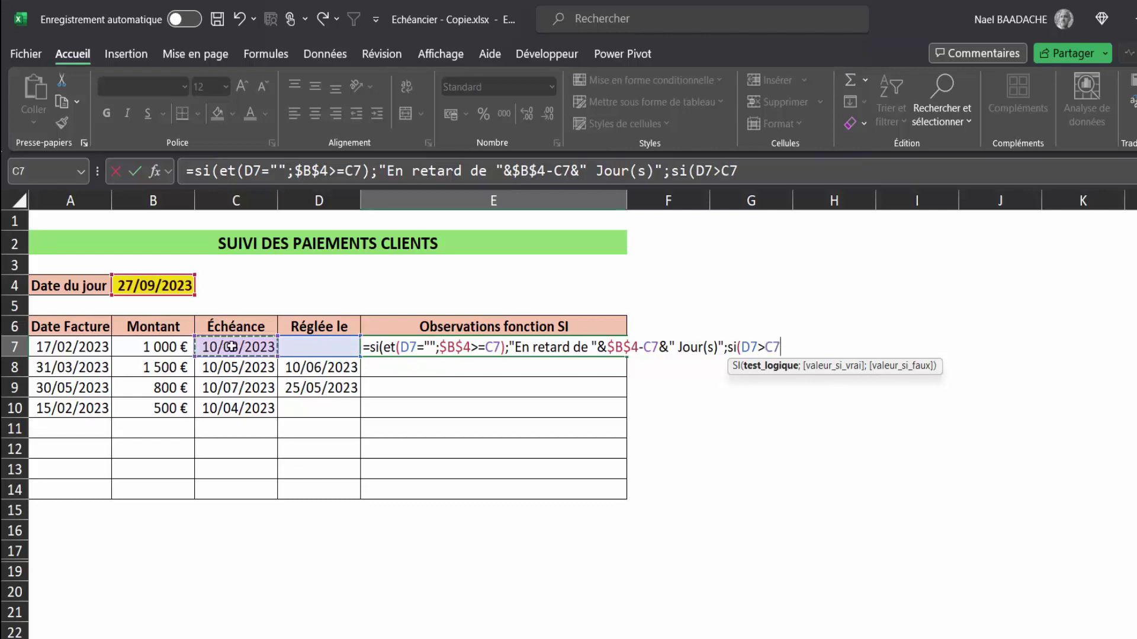
text(;")
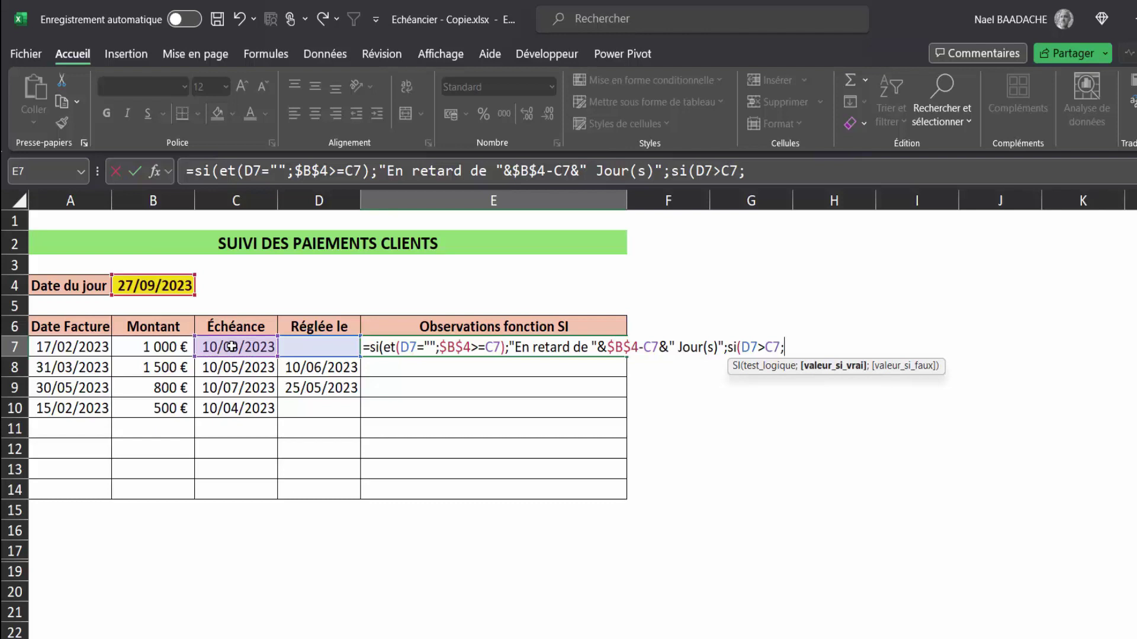
text(Payé mais en retard de)
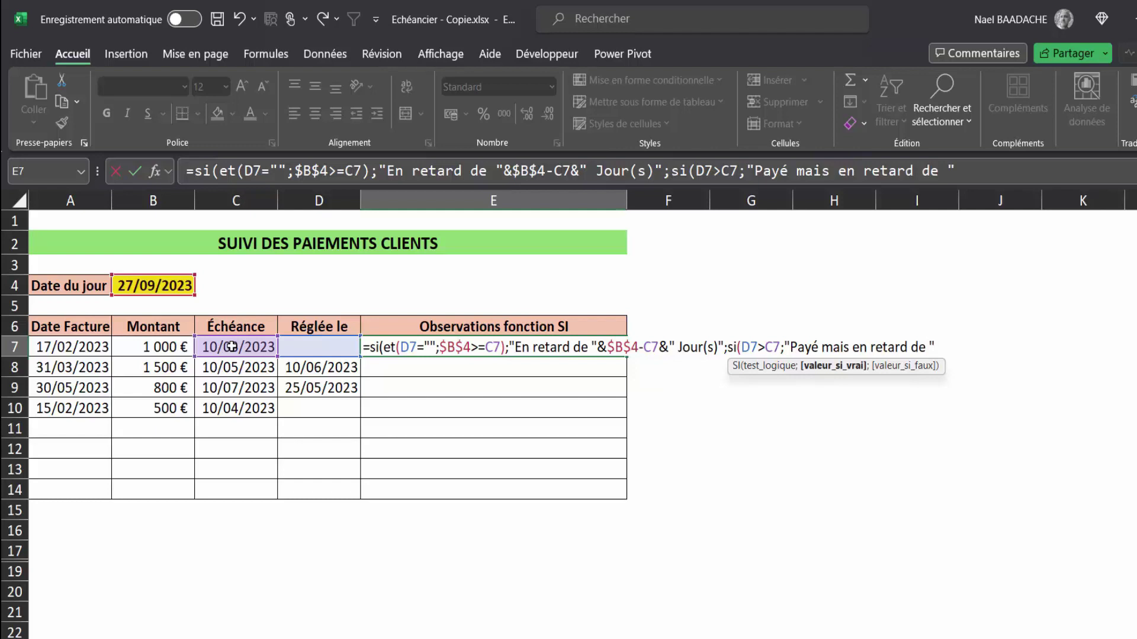
text(&)
click(330, 348)
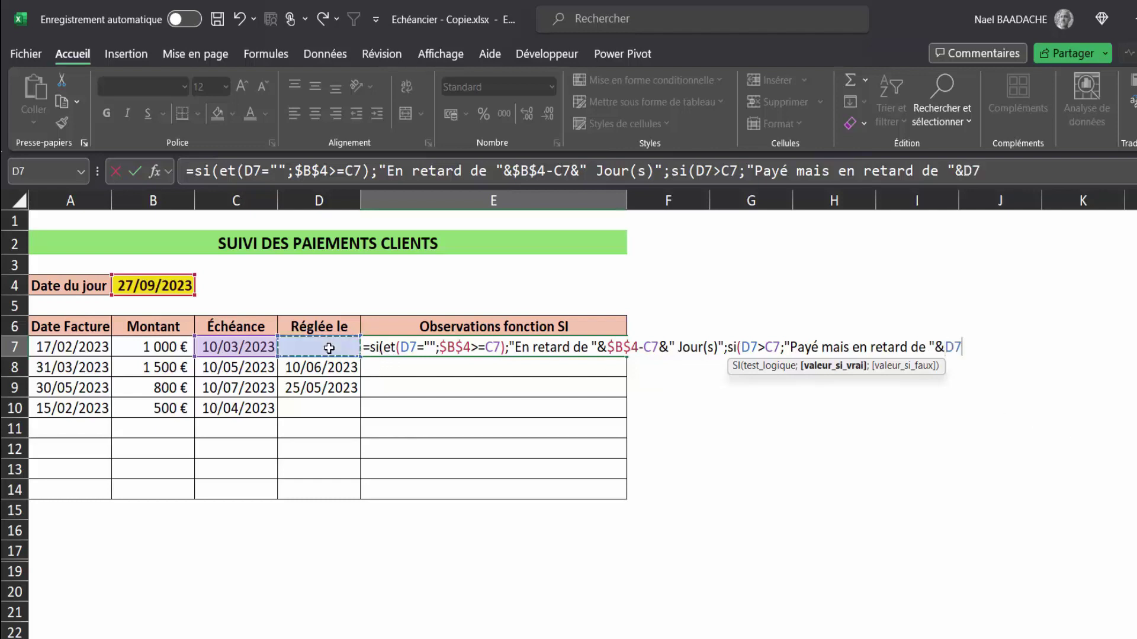
text(-)
click(218, 348)
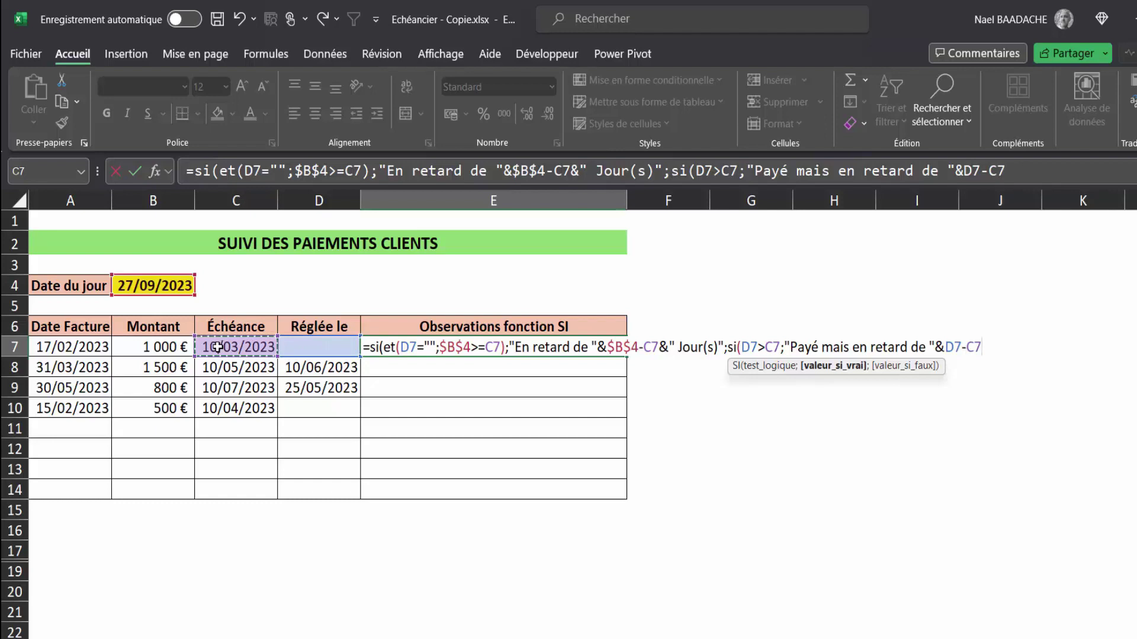
text(&)
text(")
text( Jour)
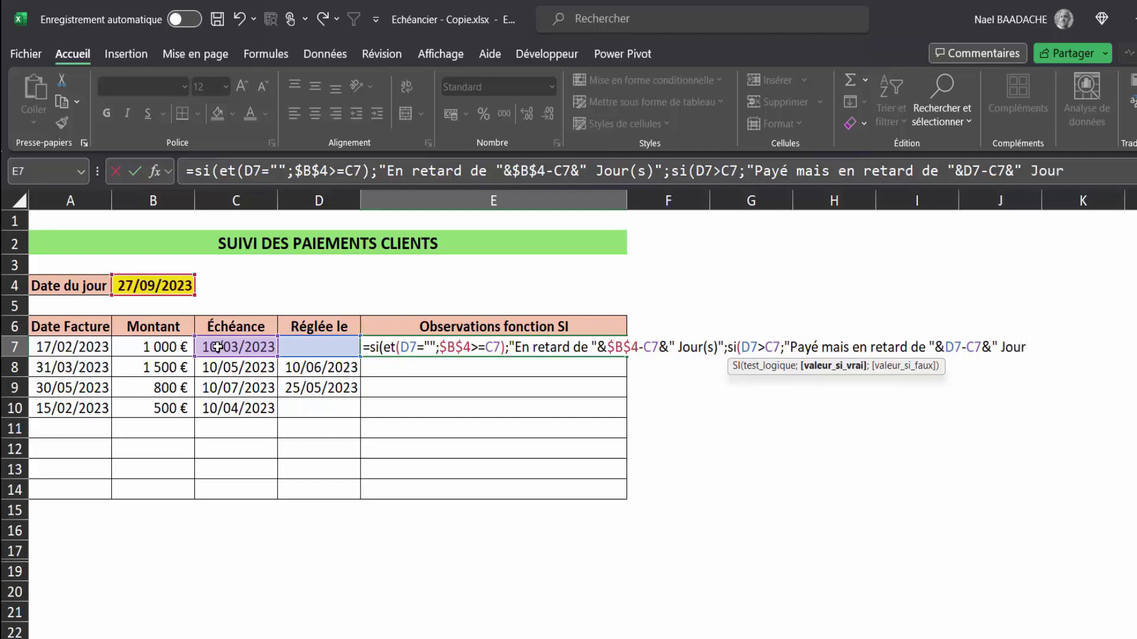
text((s)
text()")
text(;)
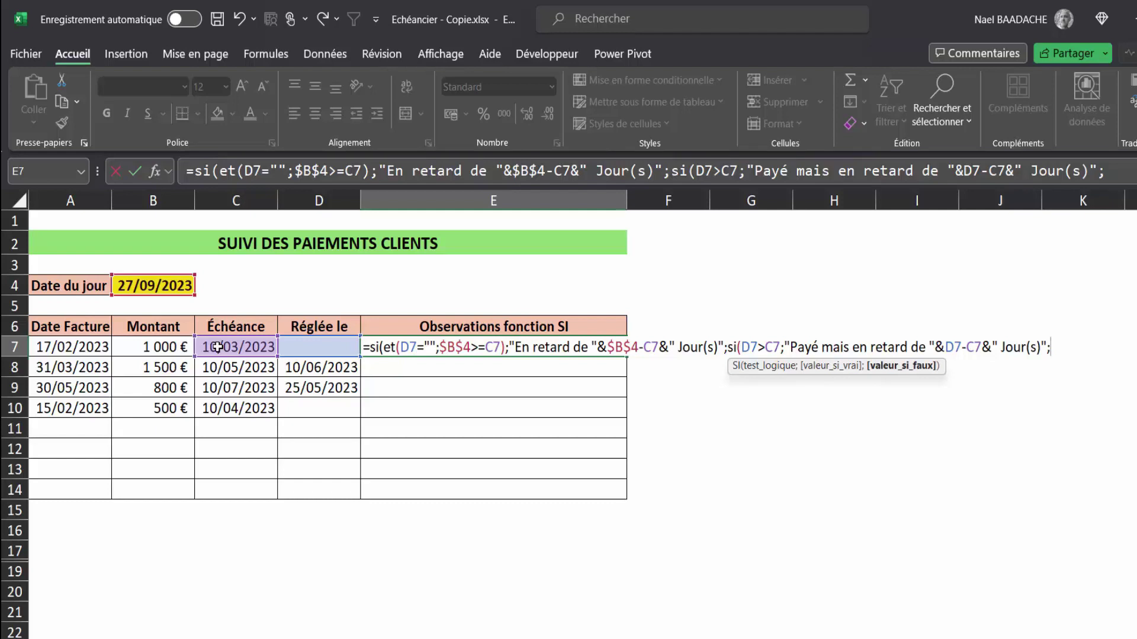
text("")
text()))
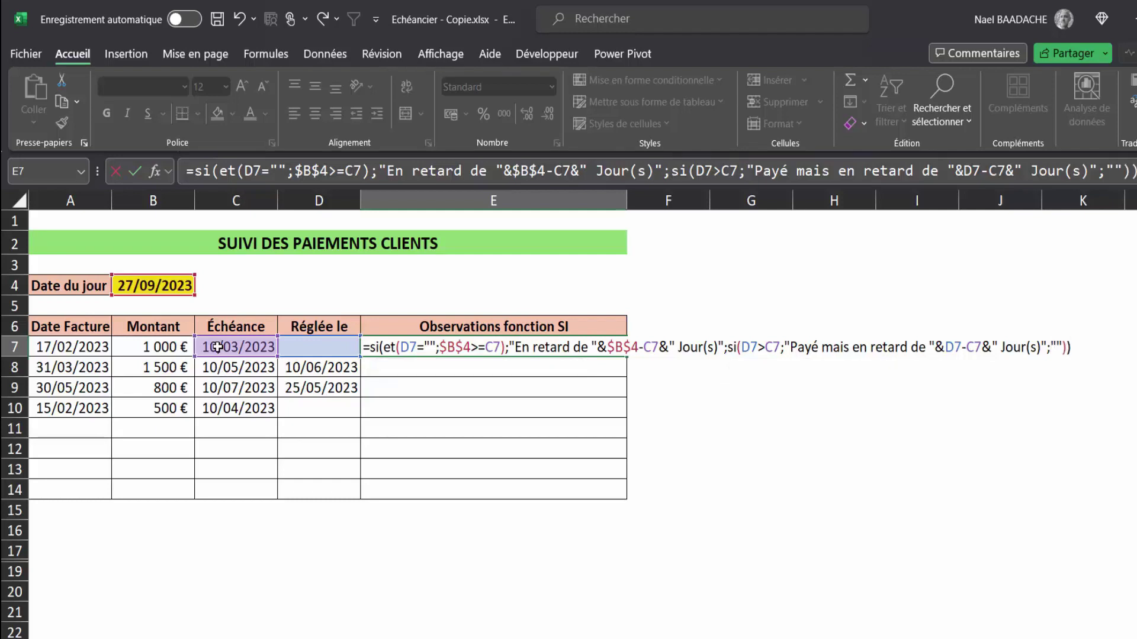
key(Return)
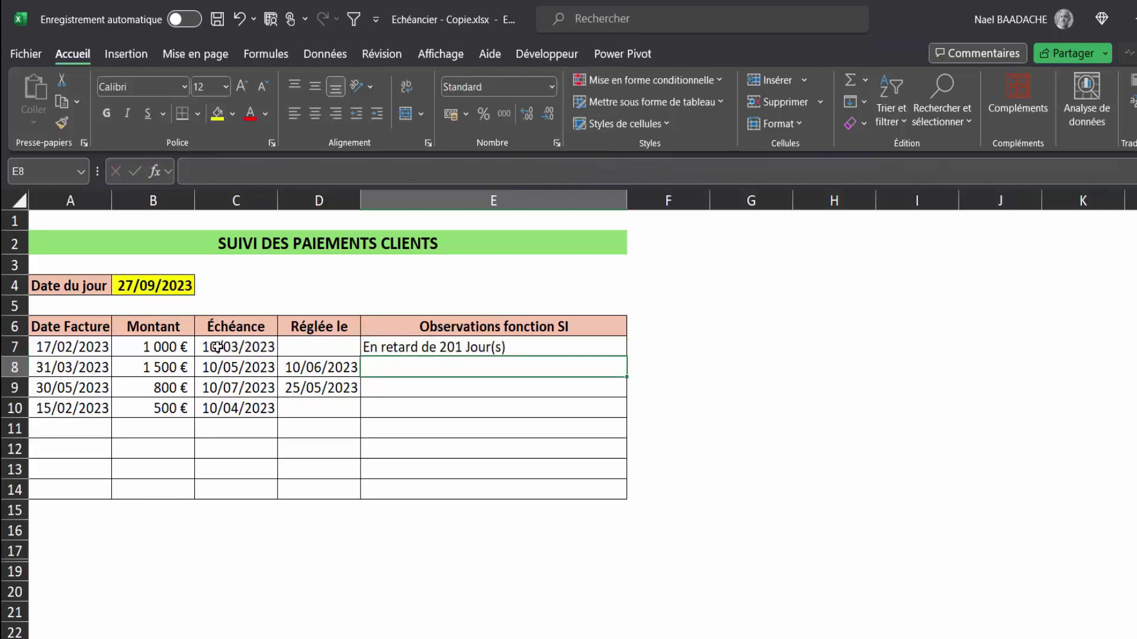
click(523, 348)
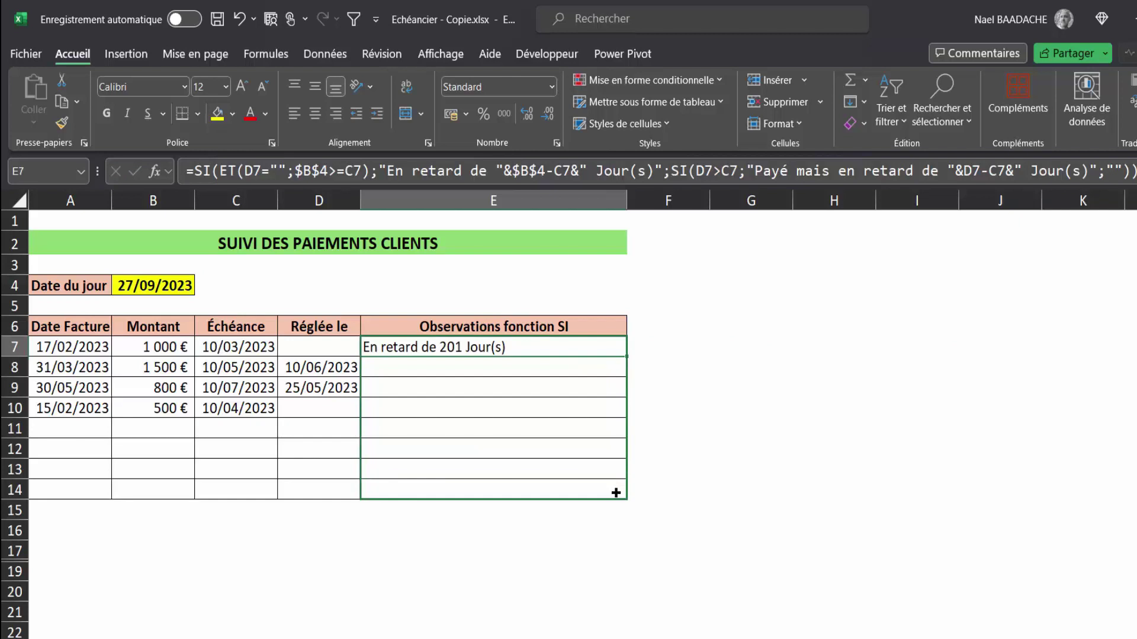
drag(629, 358, 616, 493)
click(462, 430)
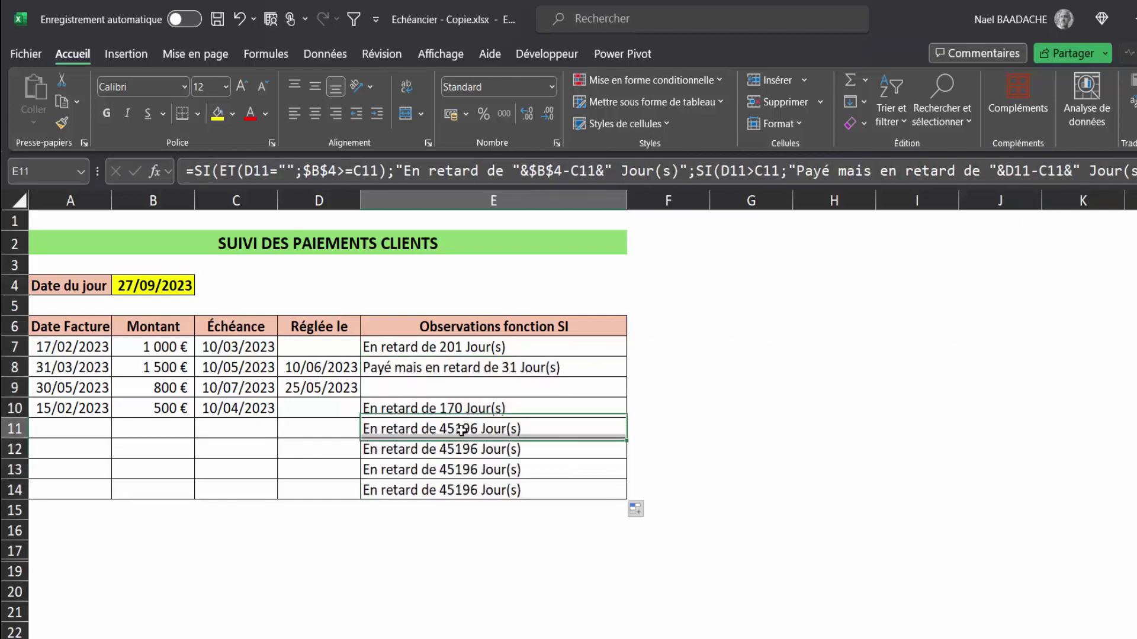
click(87, 435)
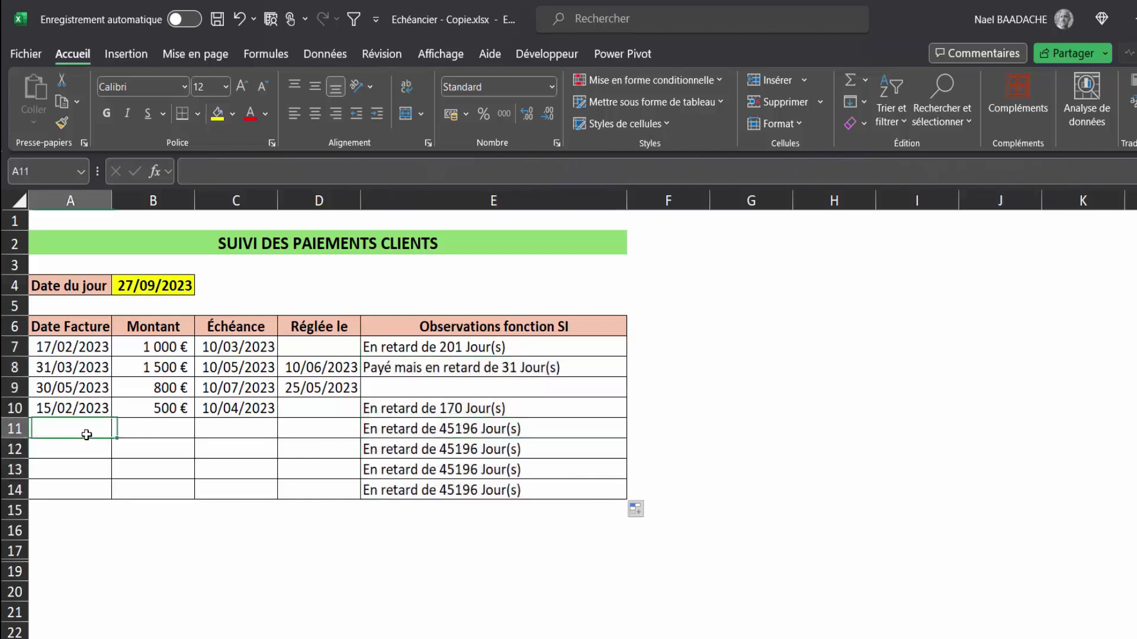
click(424, 430)
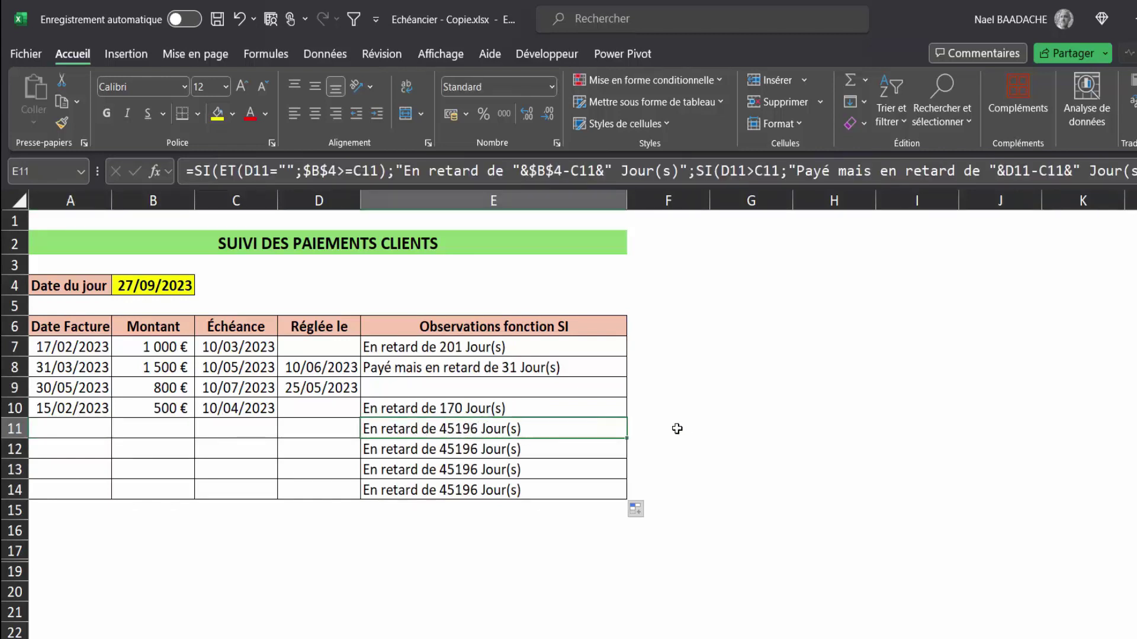
click(142, 285)
click(757, 437)
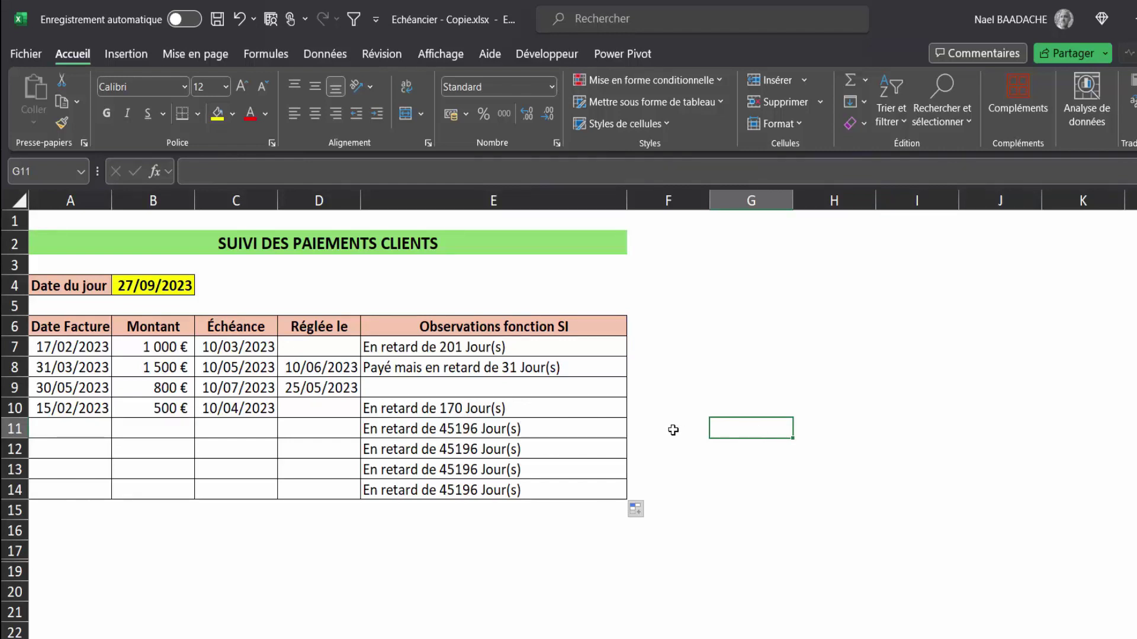
double_click(438, 352)
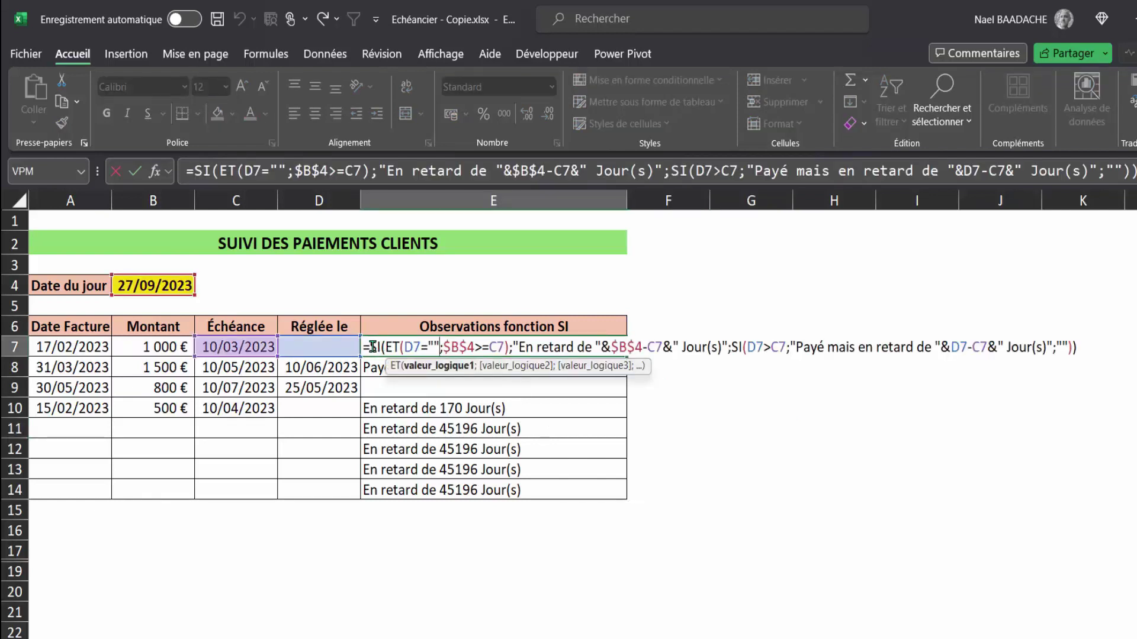
- Wrap the E7 formula in SI(ESTVIDE(A7);"";…) so it stays blank when A7 is empty
click(371, 347)
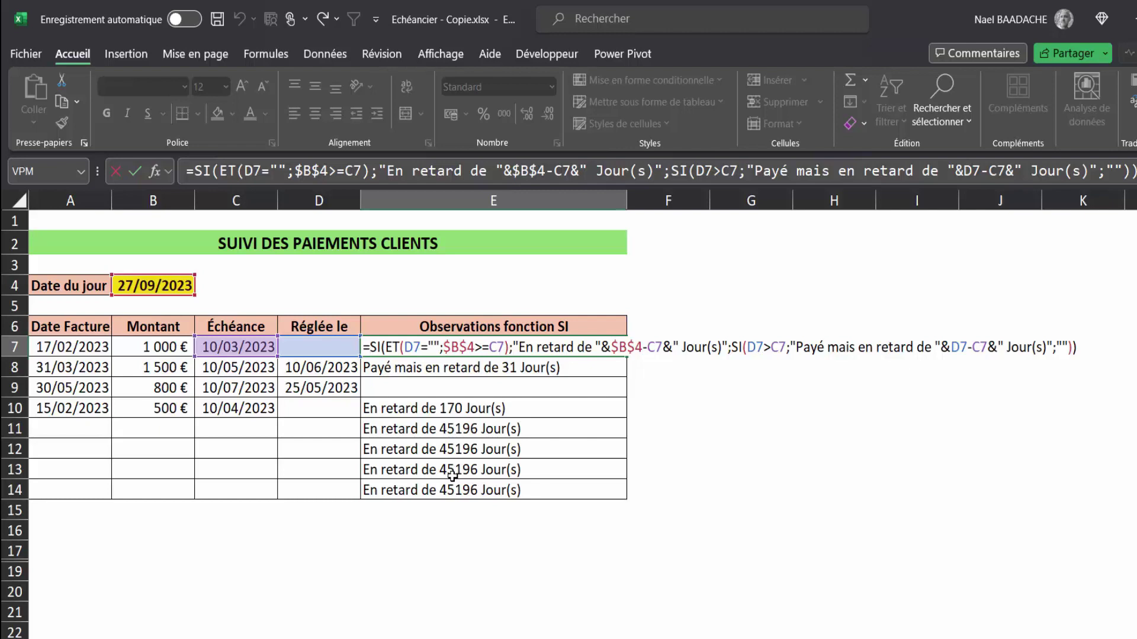
text(si()
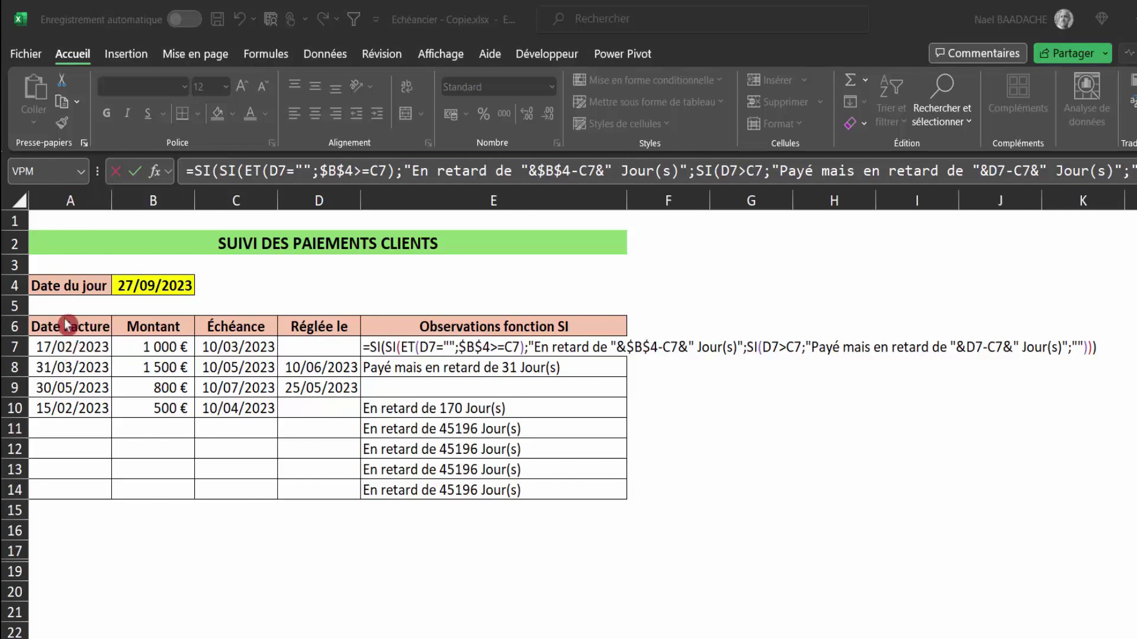
click(395, 347)
text(estvide)
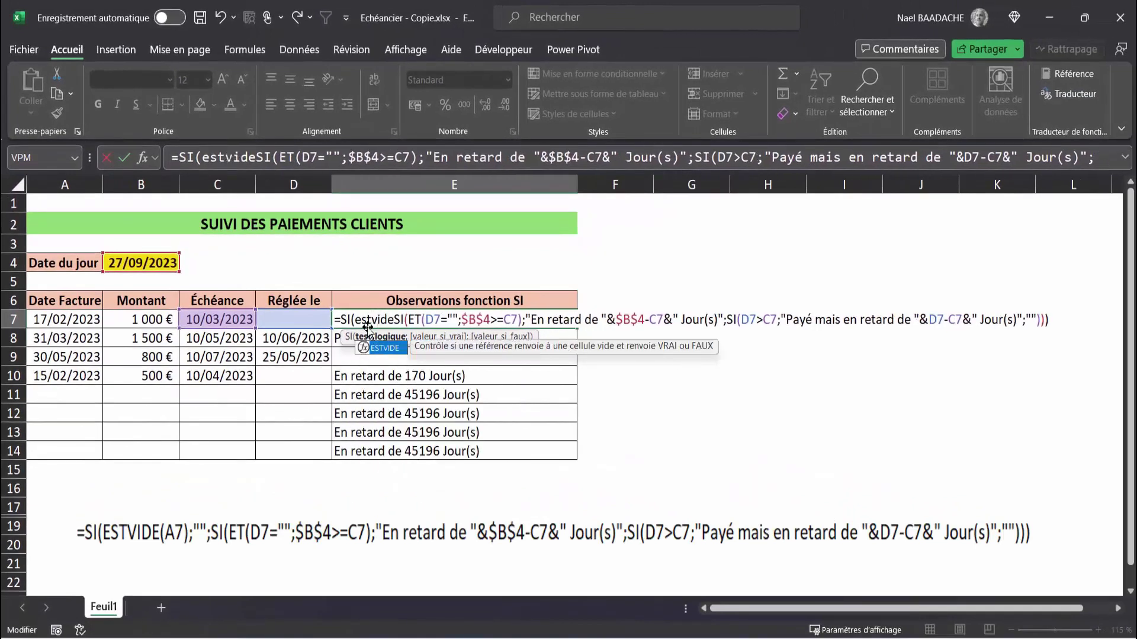
text((A7)
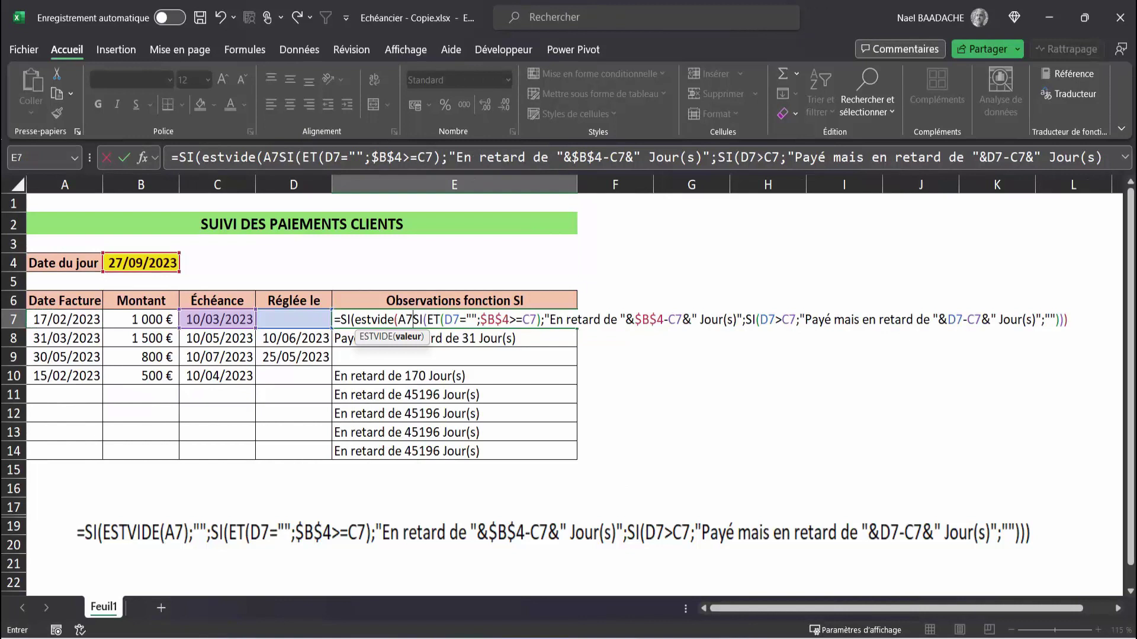
text())
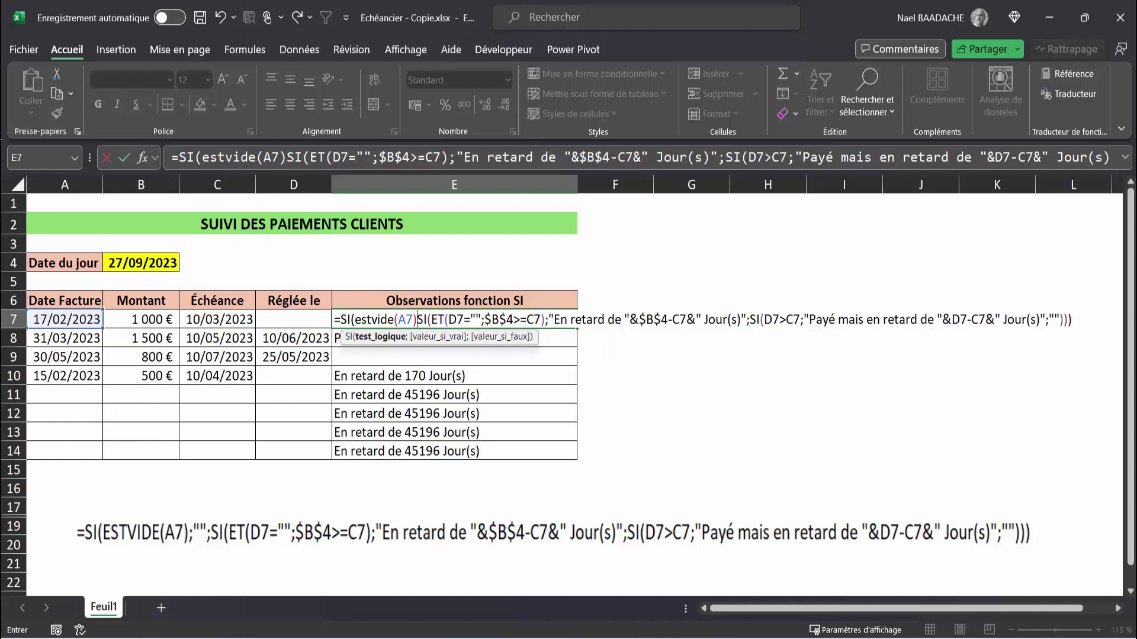
text(;)
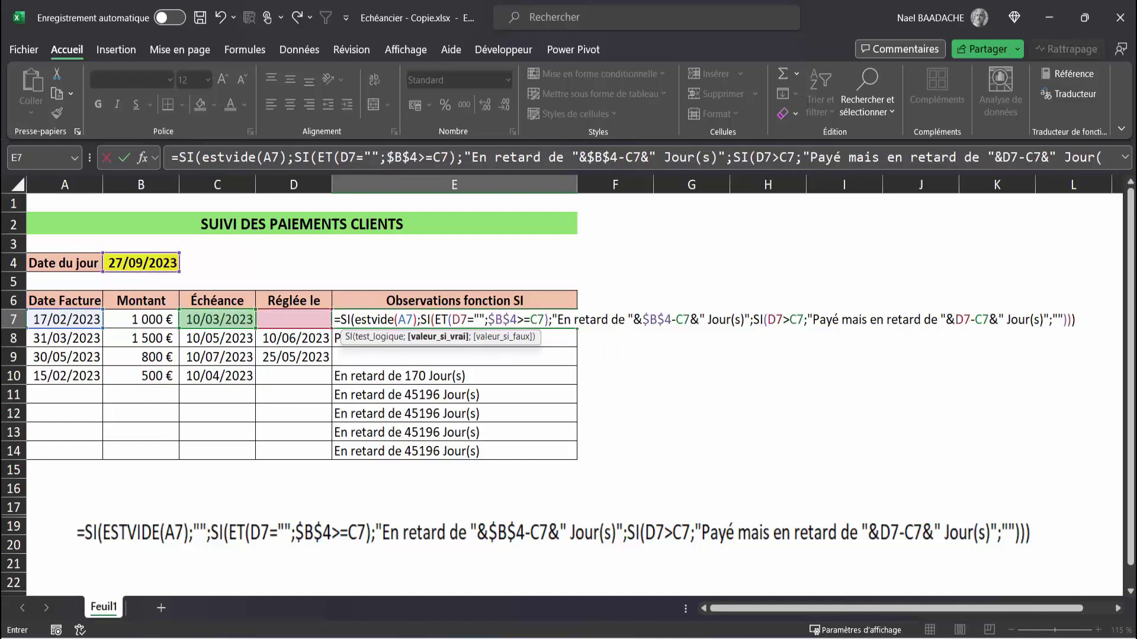
text("")
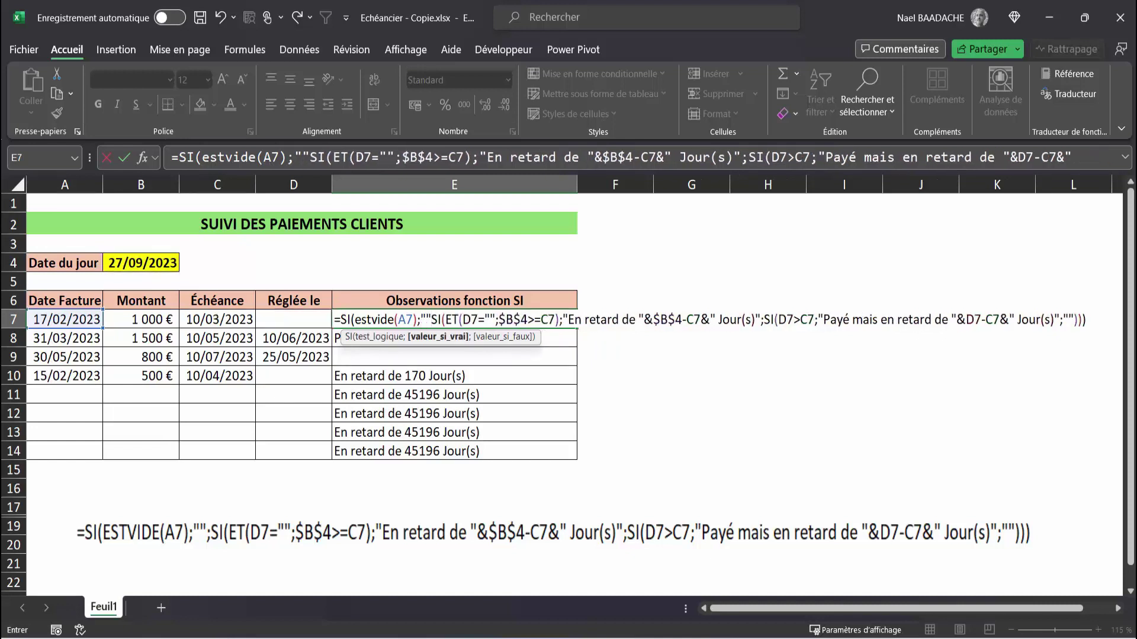
text(;)
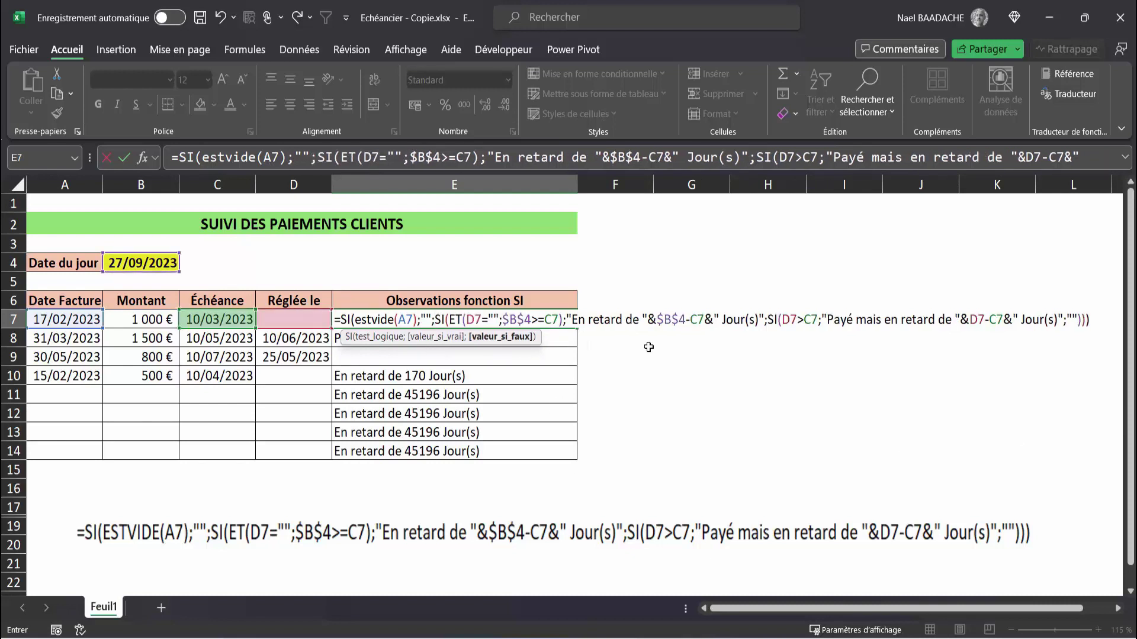
click(1095, 321)
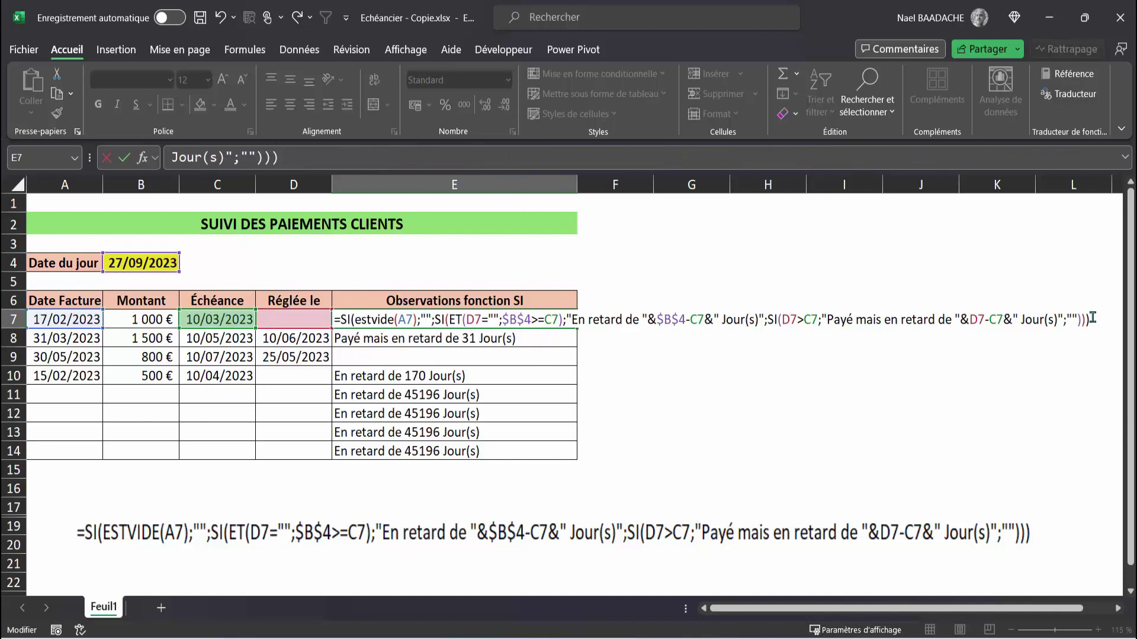
key(ctrl+Return)
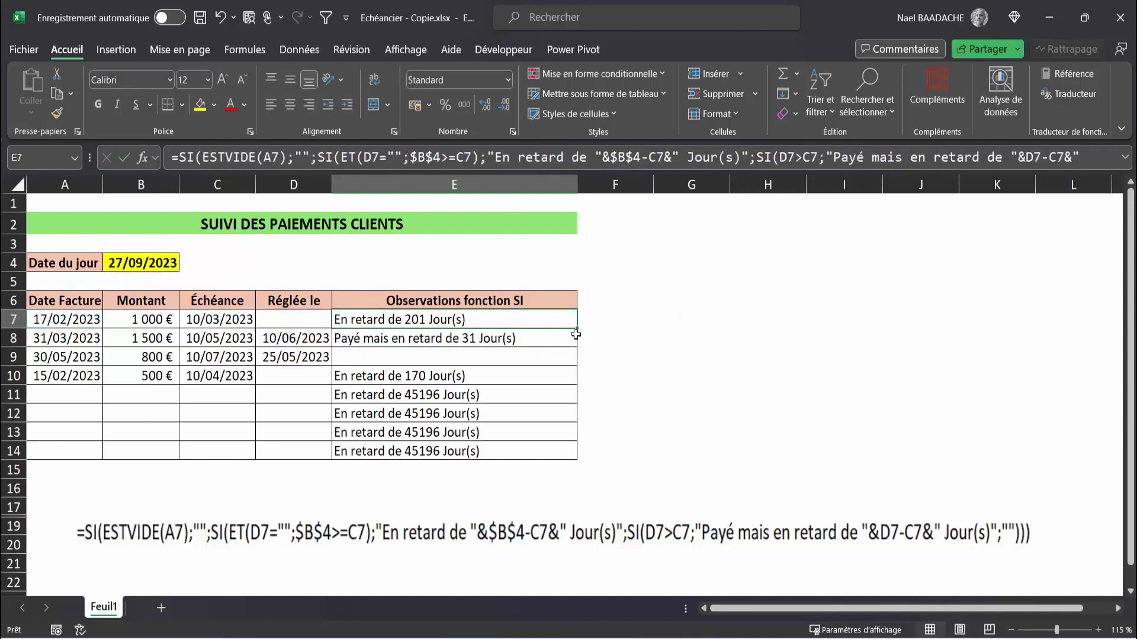
- Copy the E7 formula down to E14, leaving empty rows 11–14 blank, and check row 7's cells
drag(574, 328, 574, 453)
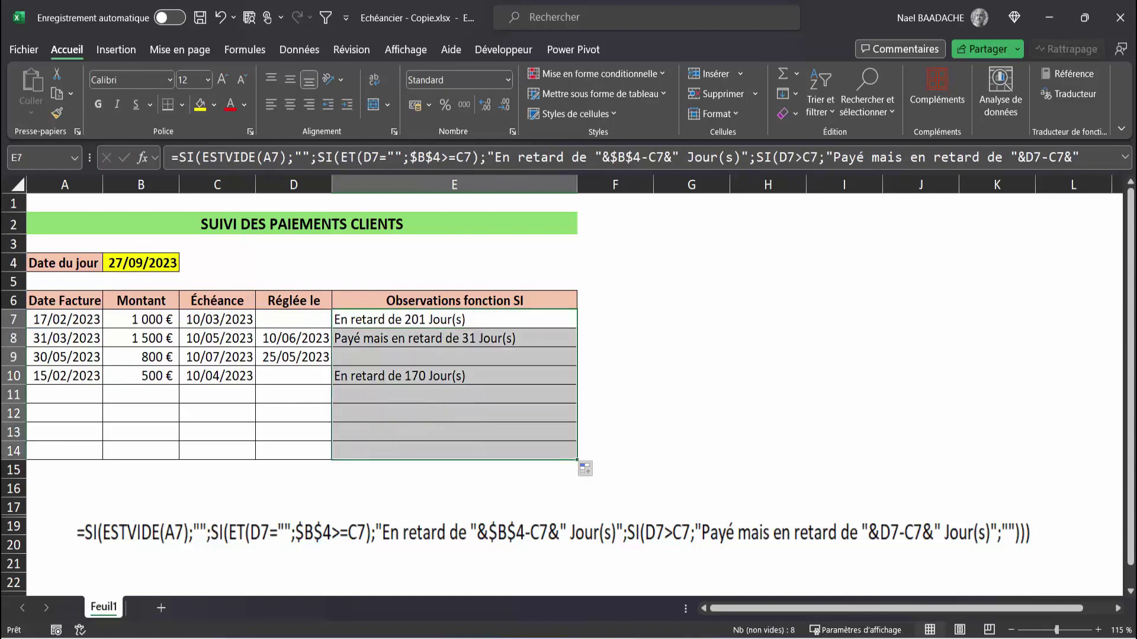
click(420, 323)
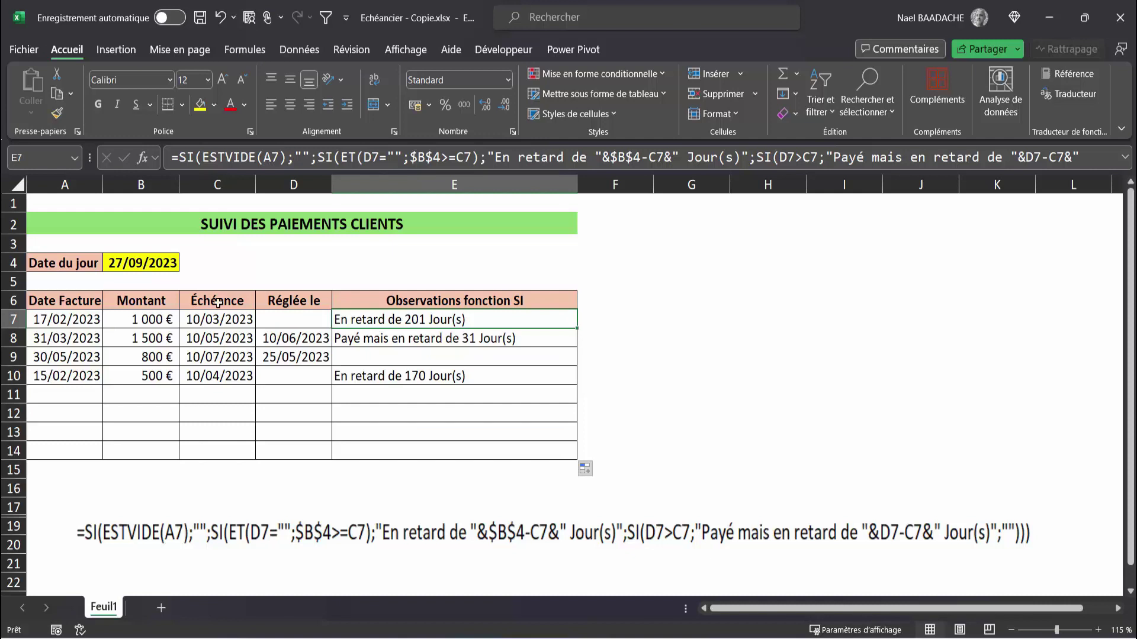
click(220, 322)
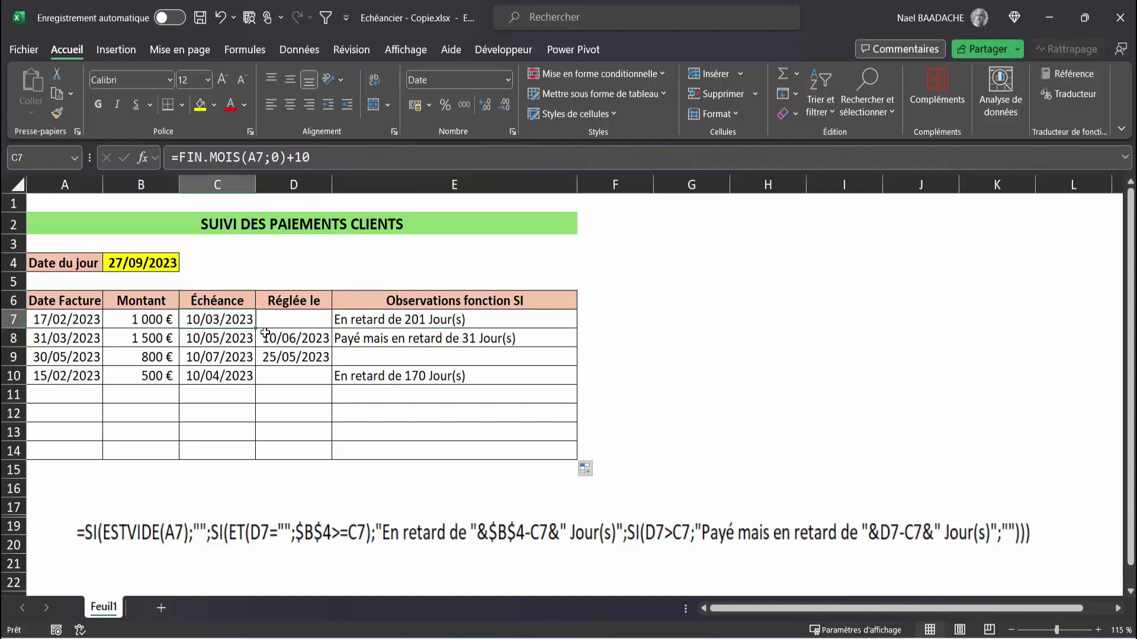
click(294, 321)
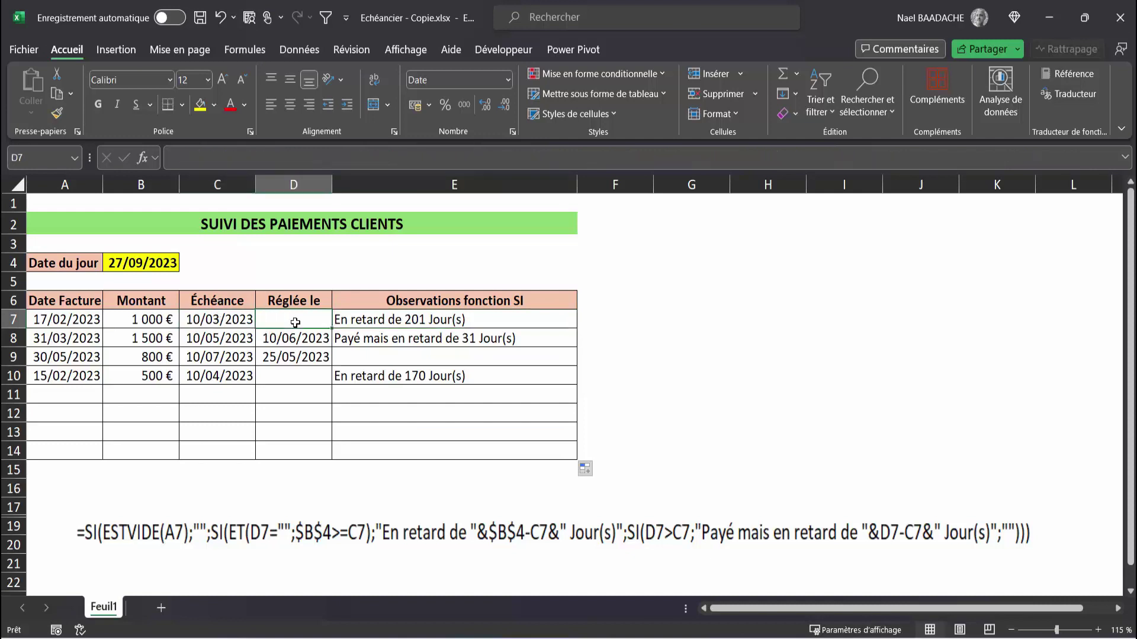
click(136, 264)
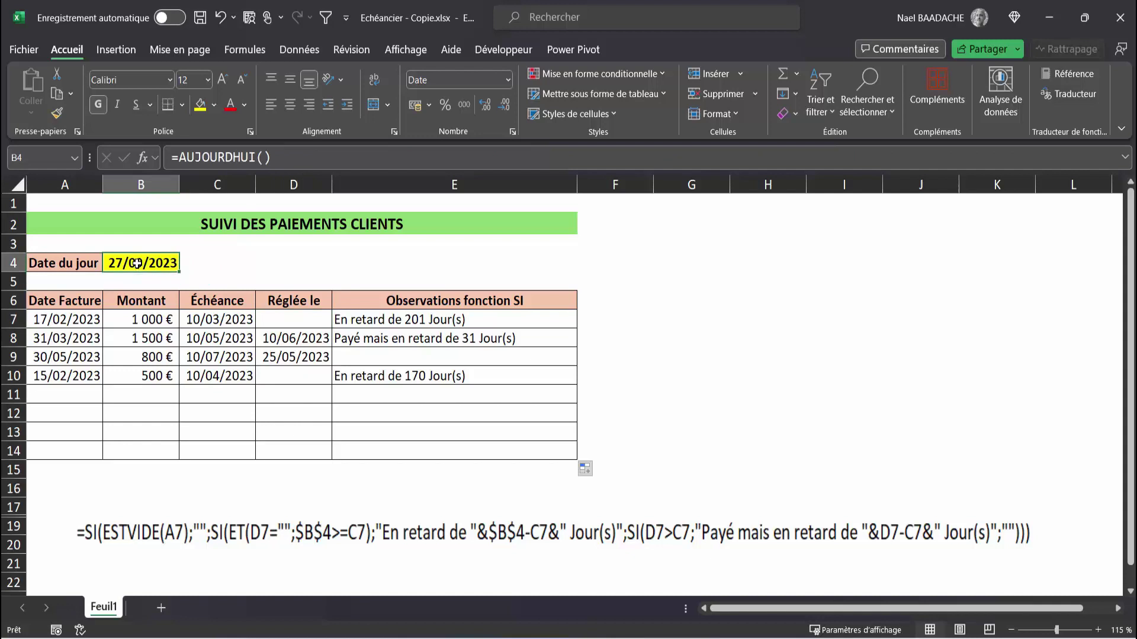
click(372, 320)
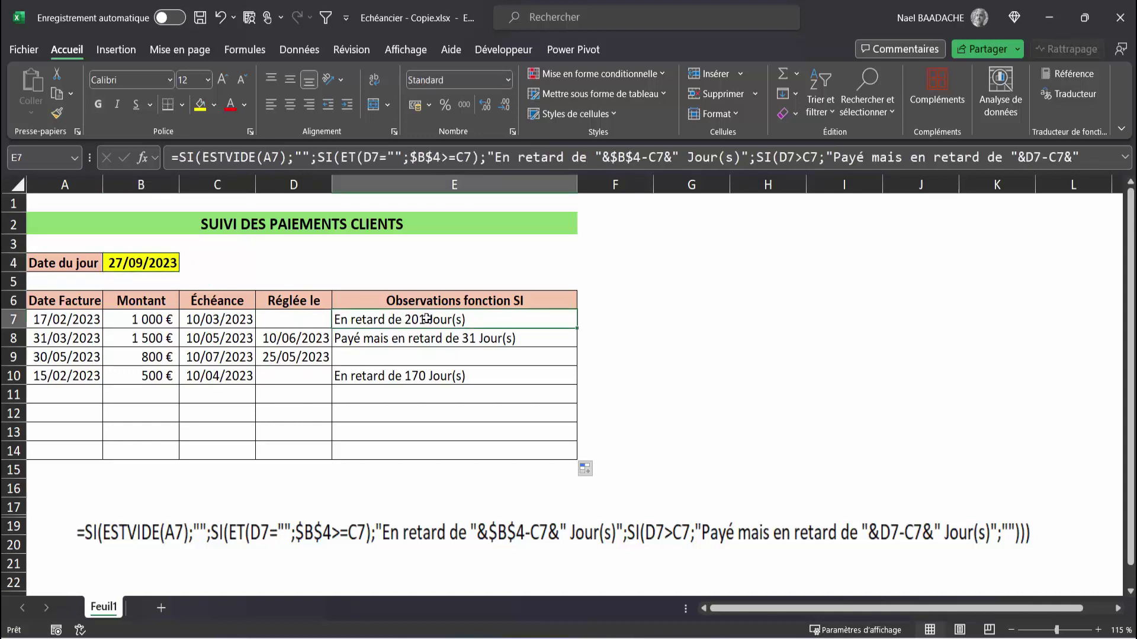
click(131, 261)
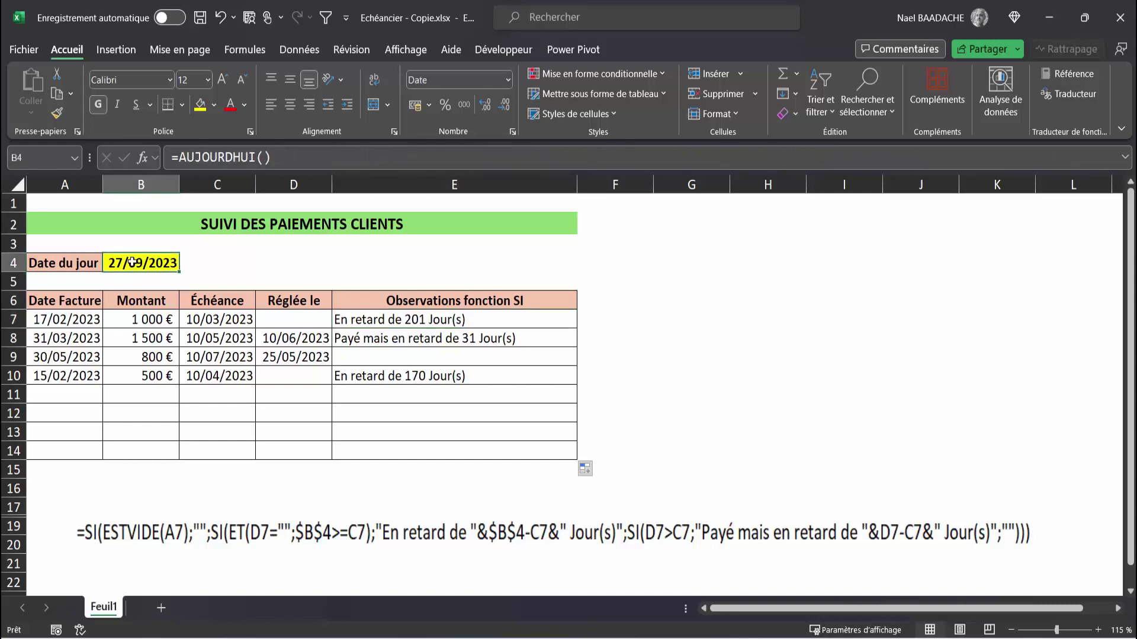
click(207, 317)
click(353, 314)
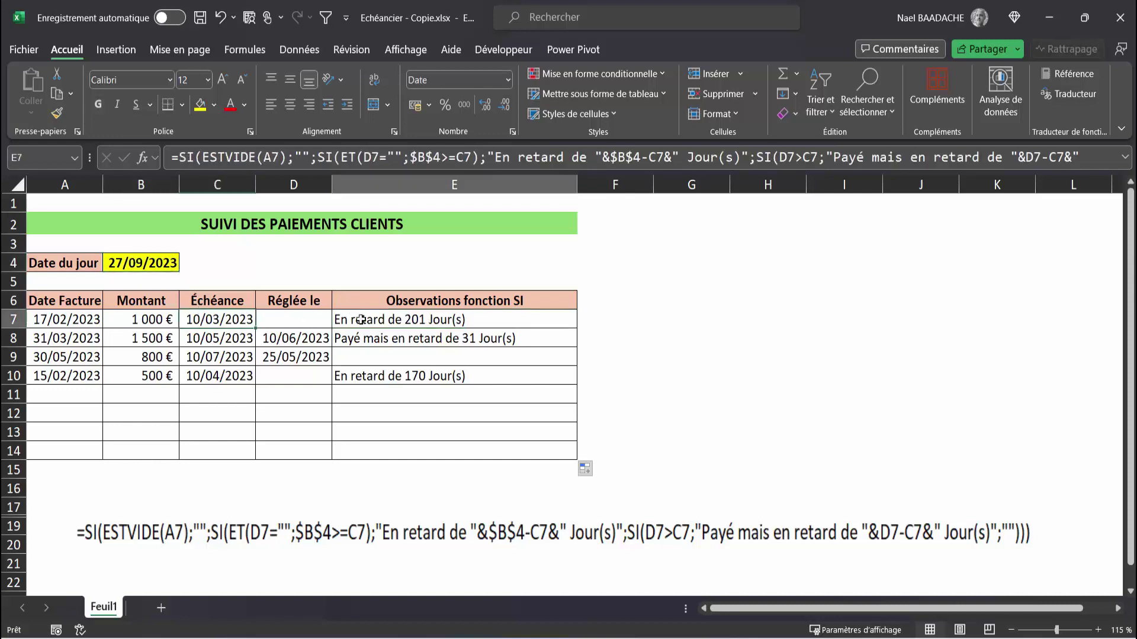
- Review the due dates, payment dates and observations in rows 8 to 10
click(293, 340)
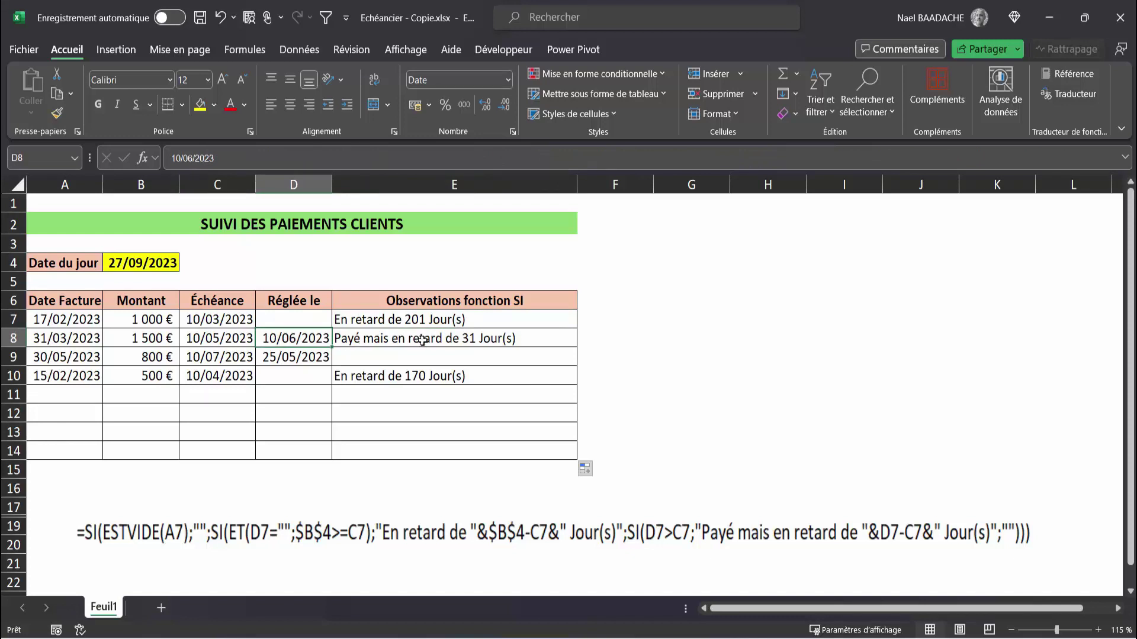
click(220, 339)
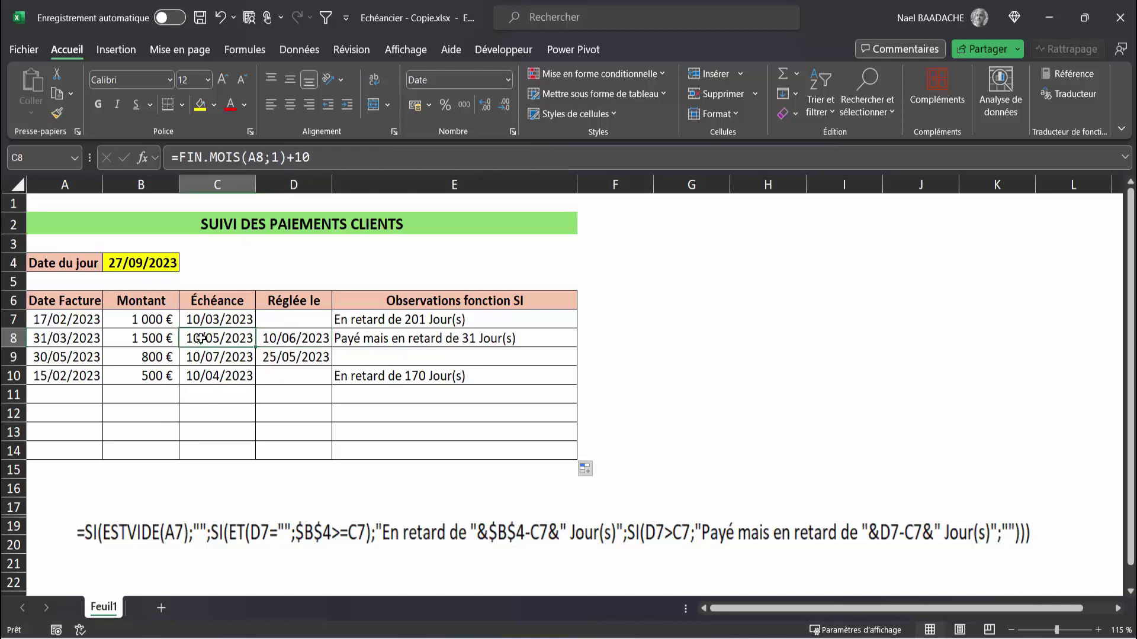
click(274, 358)
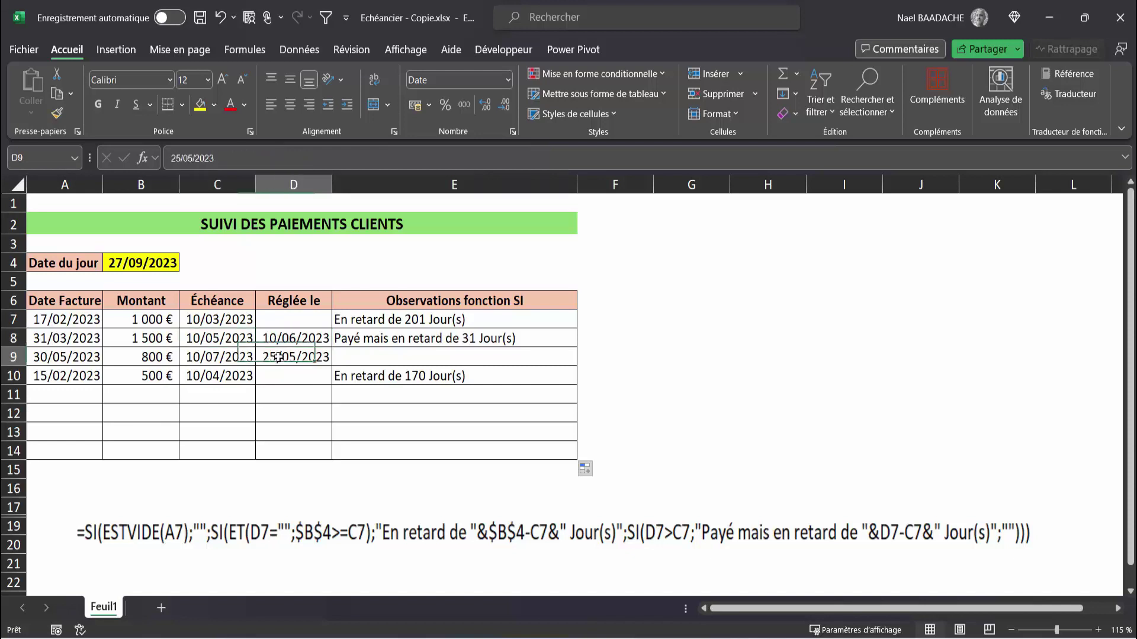
click(233, 357)
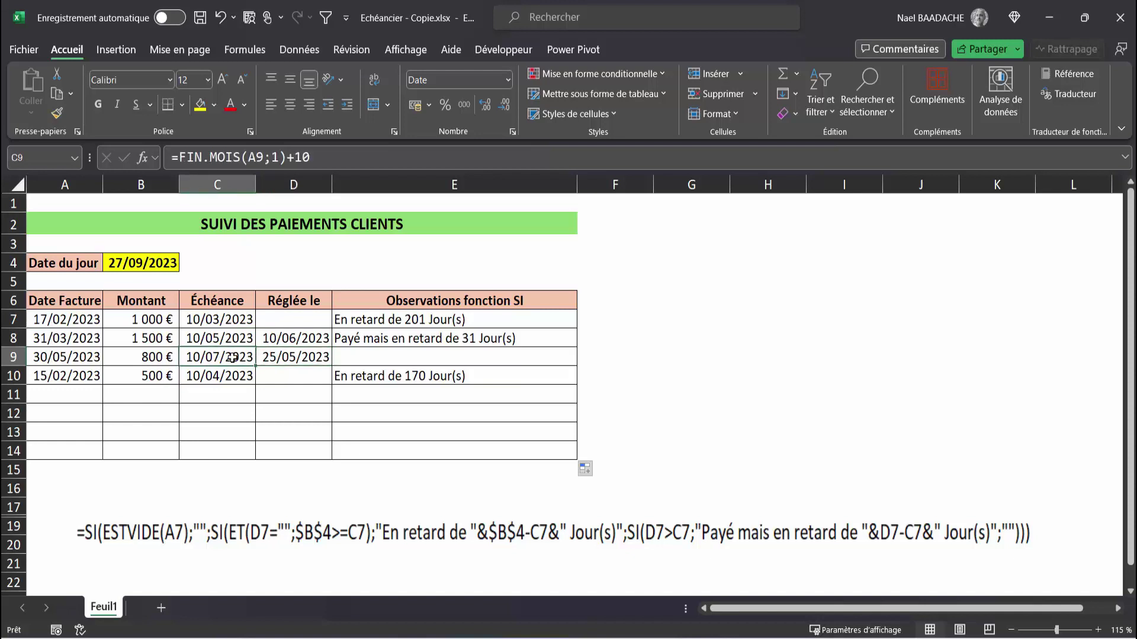
click(282, 357)
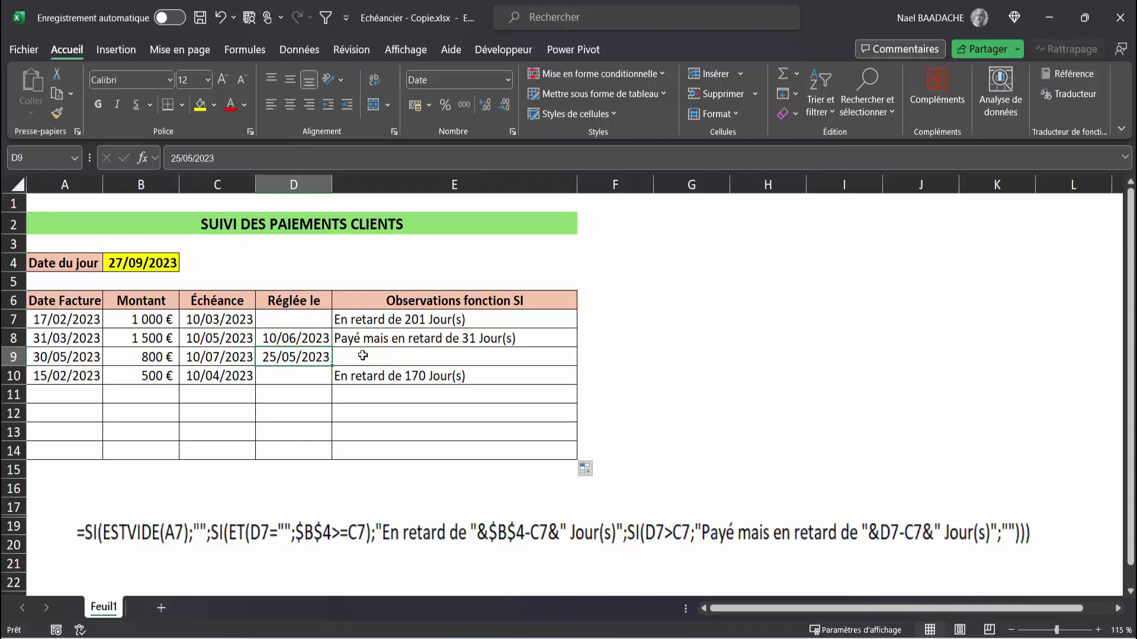
click(385, 358)
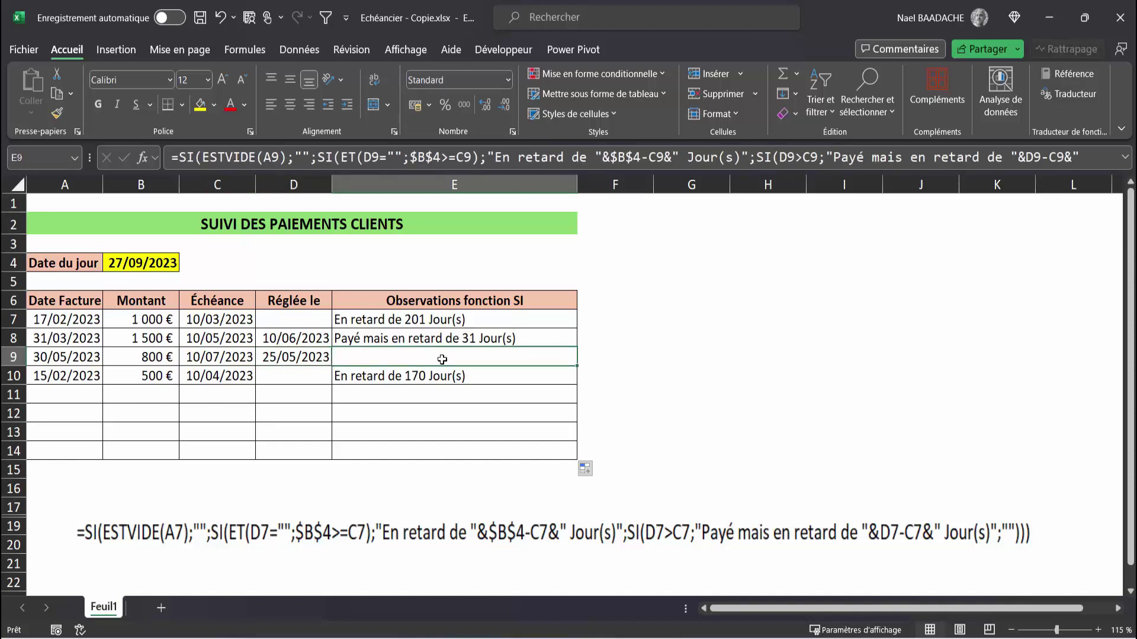
click(404, 378)
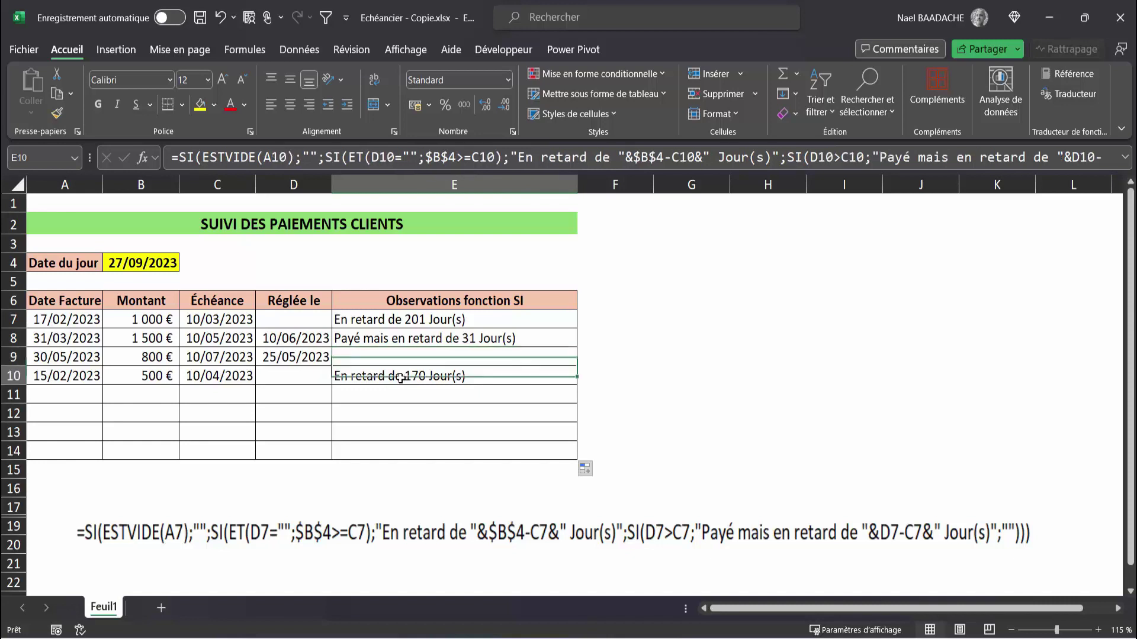
click(219, 376)
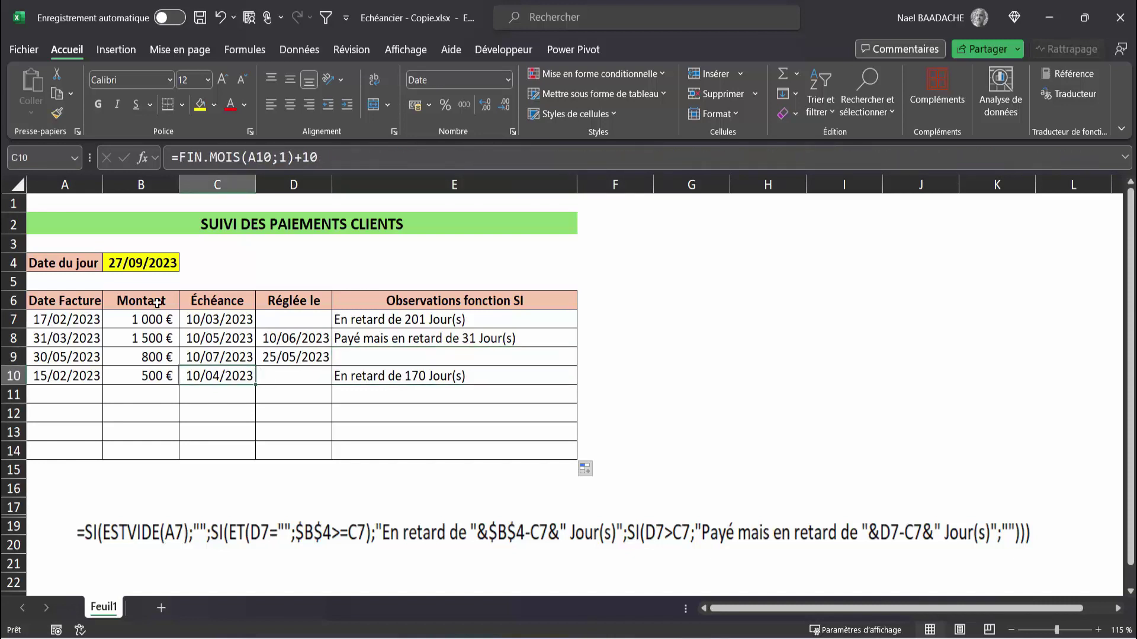
click(139, 256)
click(297, 376)
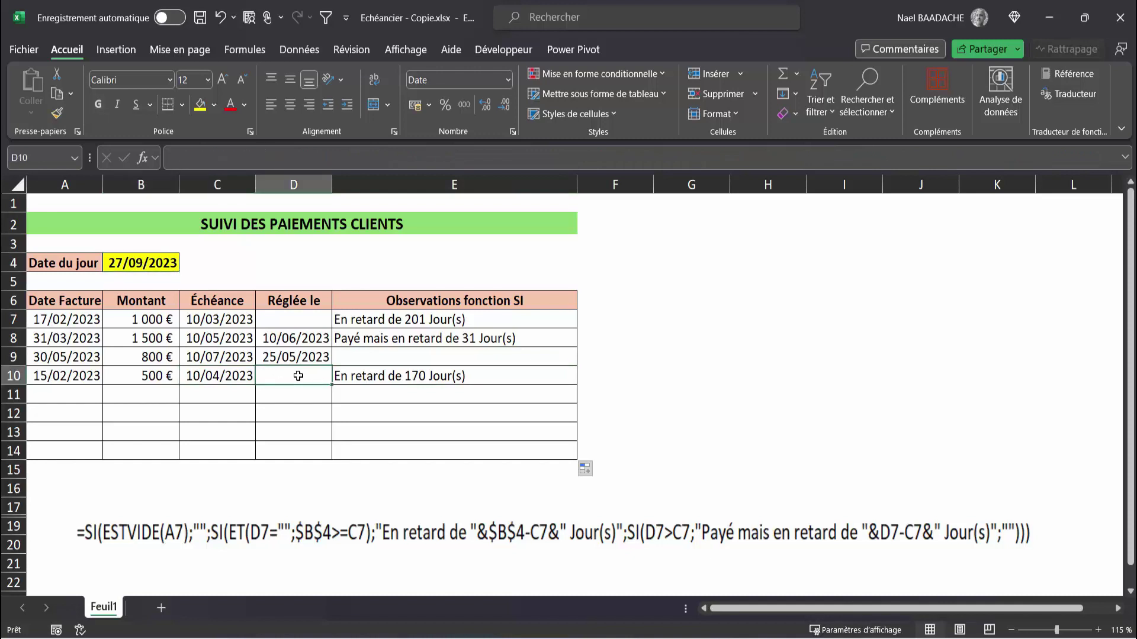
click(366, 376)
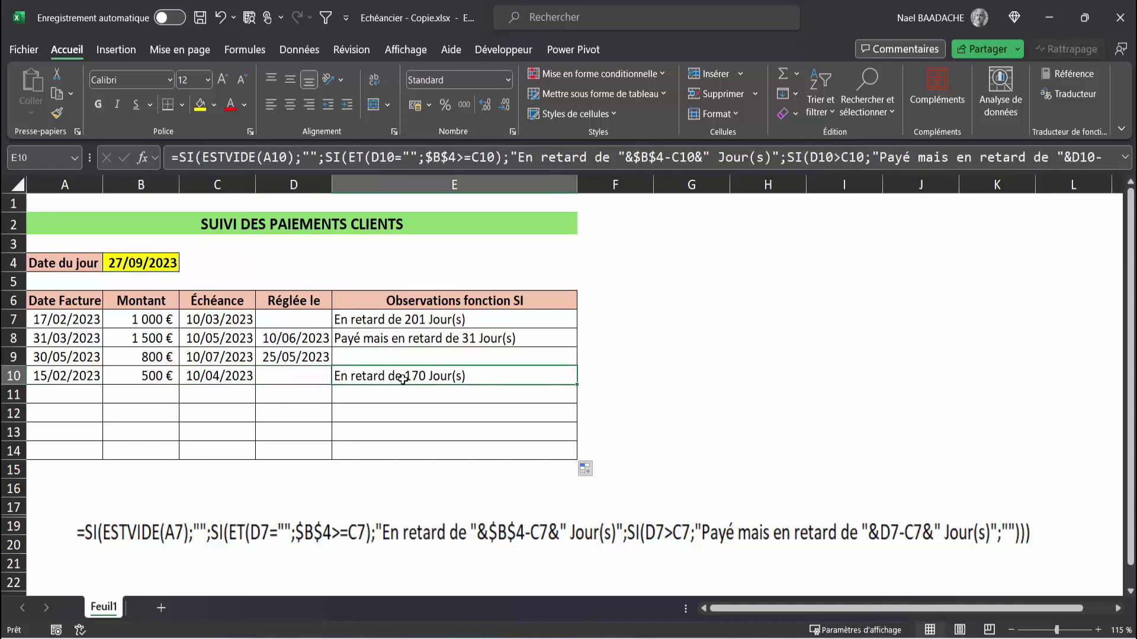
click(314, 377)
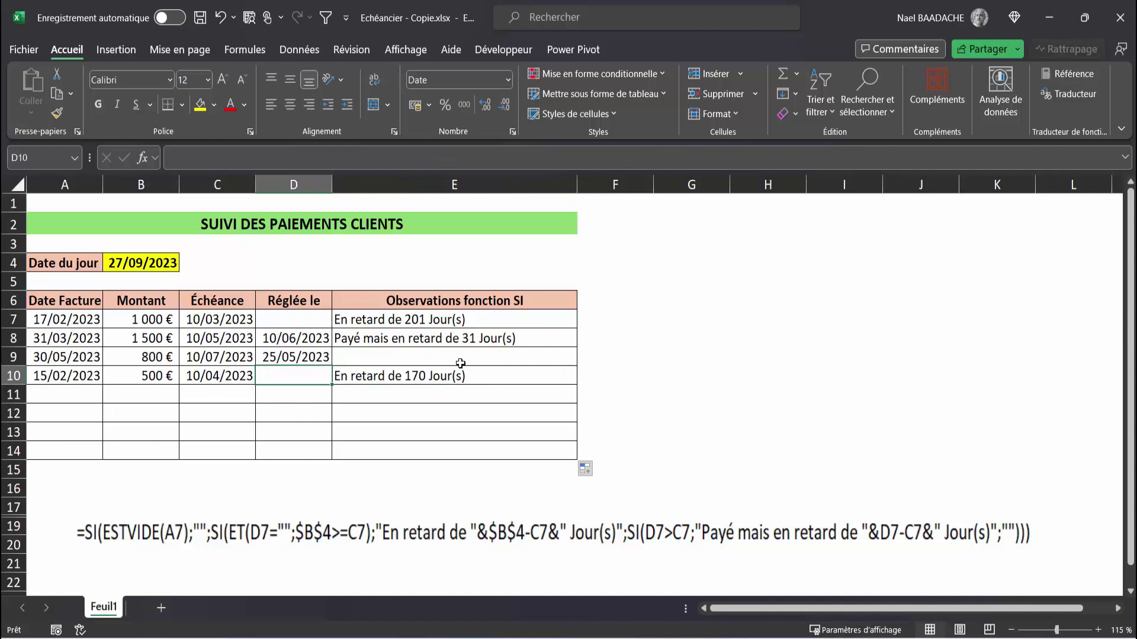
- Enter 15/04/2023 as D10's payment date so E10 reads paid but 5 days late
text(05/04/2023)
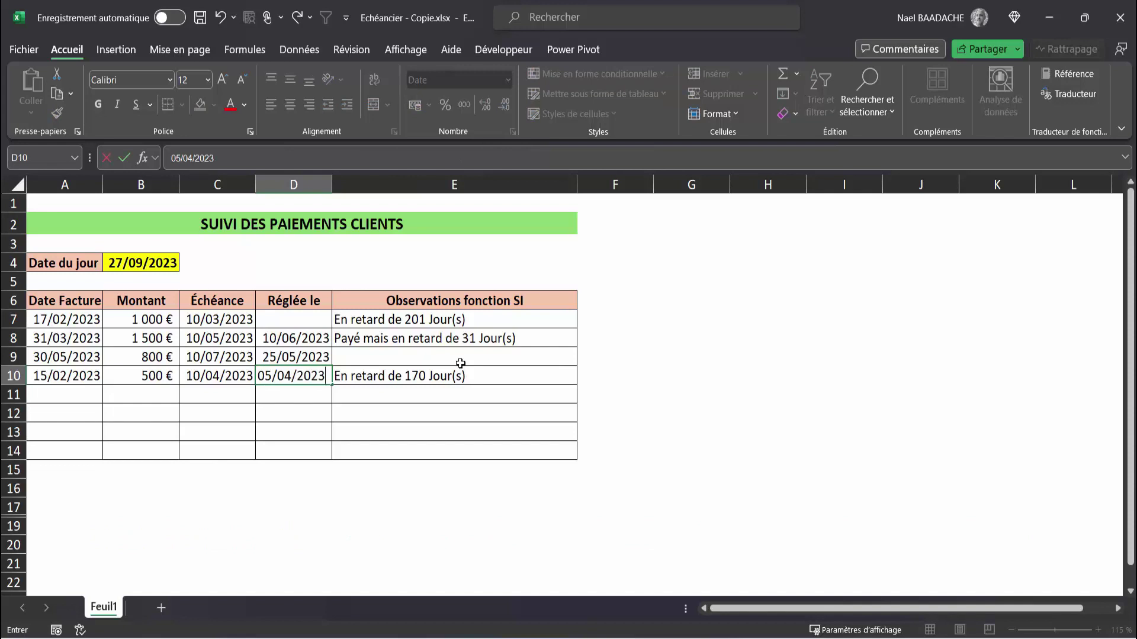
key(Return)
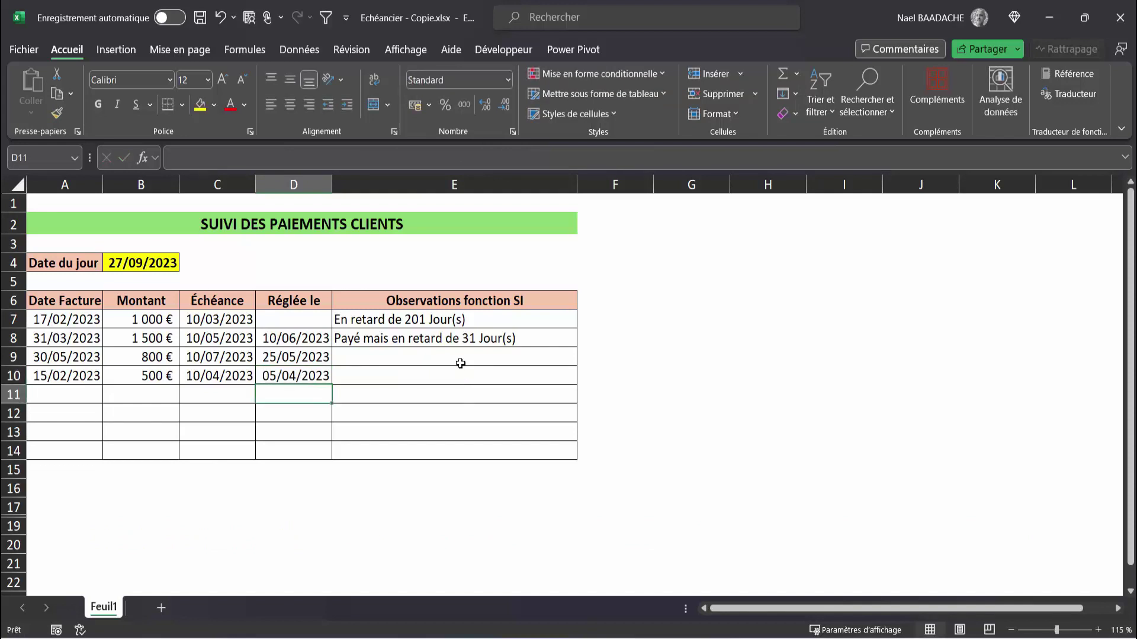
key(Up)
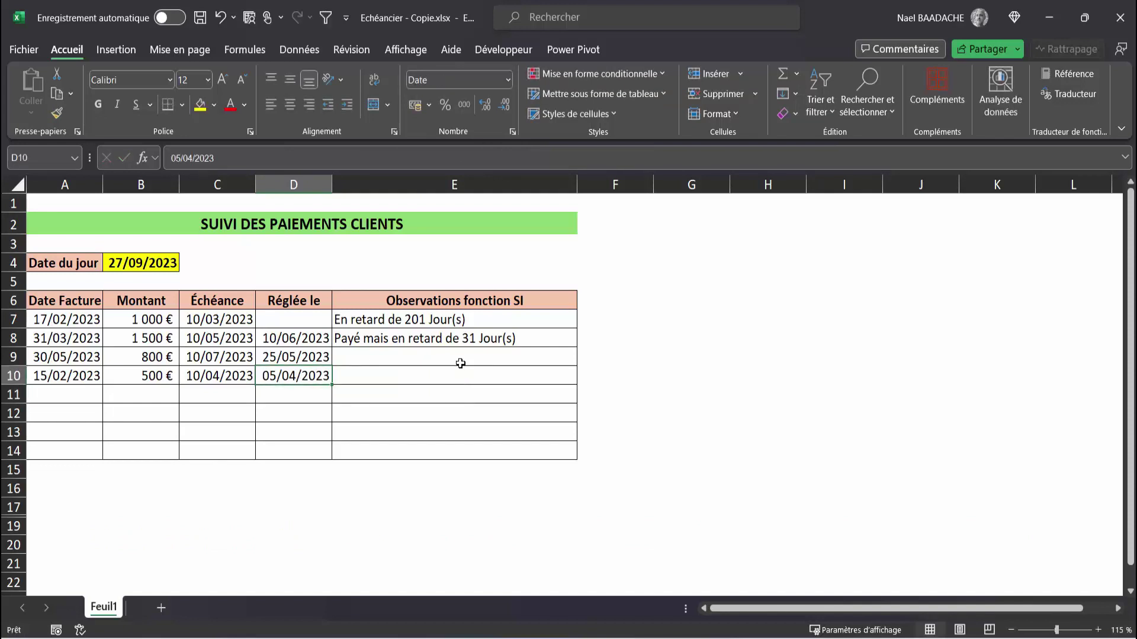
text(15/04/2023)
key(ctrl+Return)
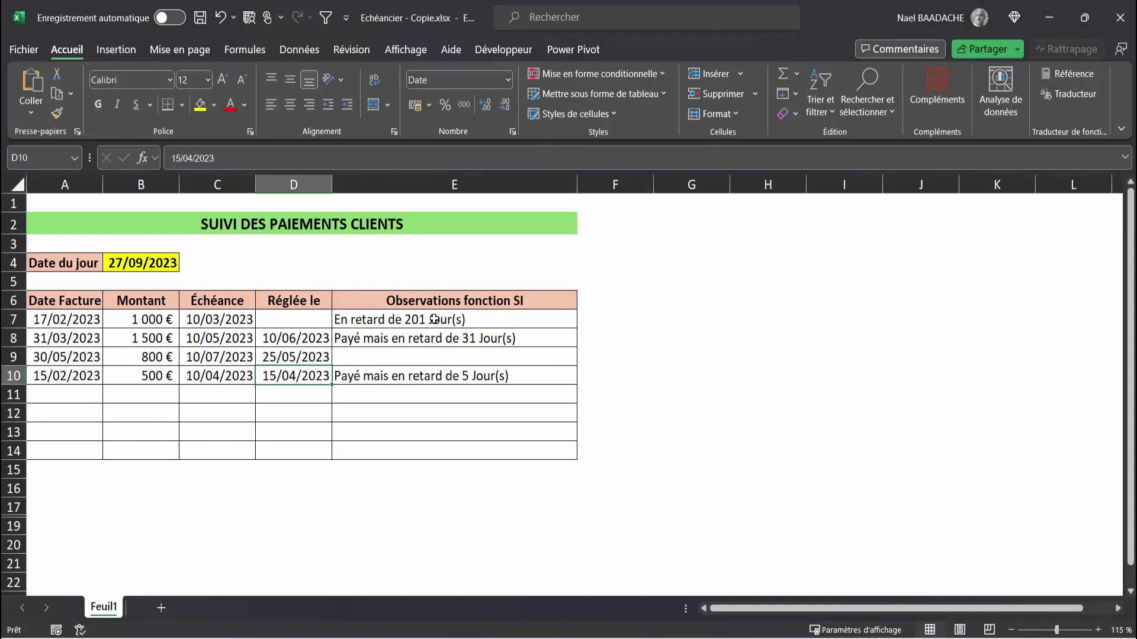
click(434, 319)
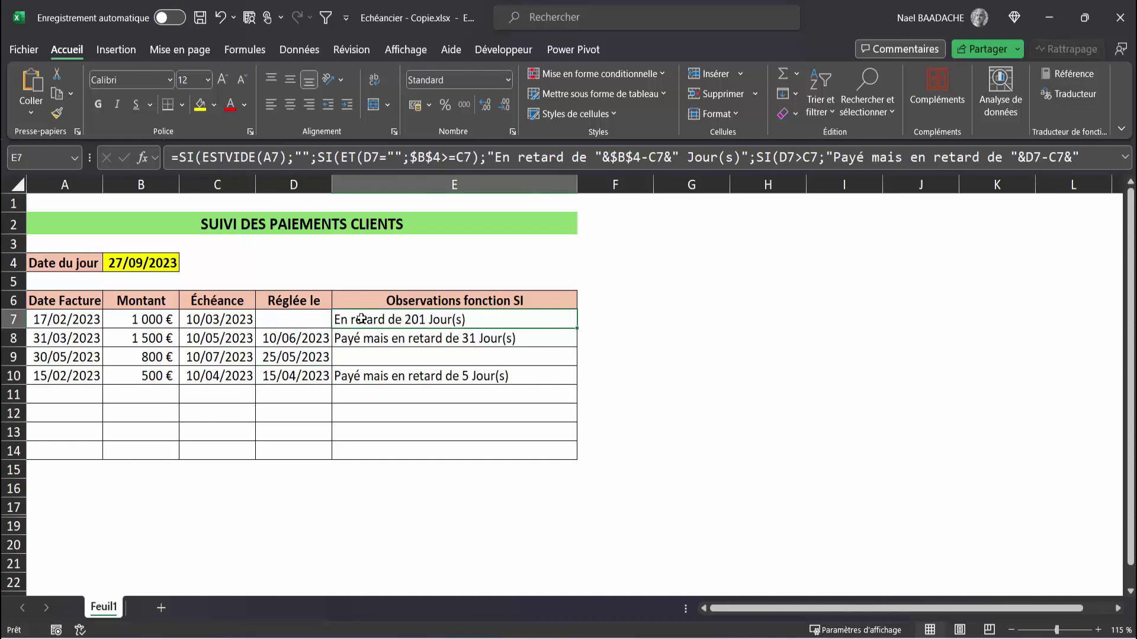
- Create a formula-based conditional formatting rule on E7:E14, beginning the condition with $D$7
drag(357, 319, 362, 451)
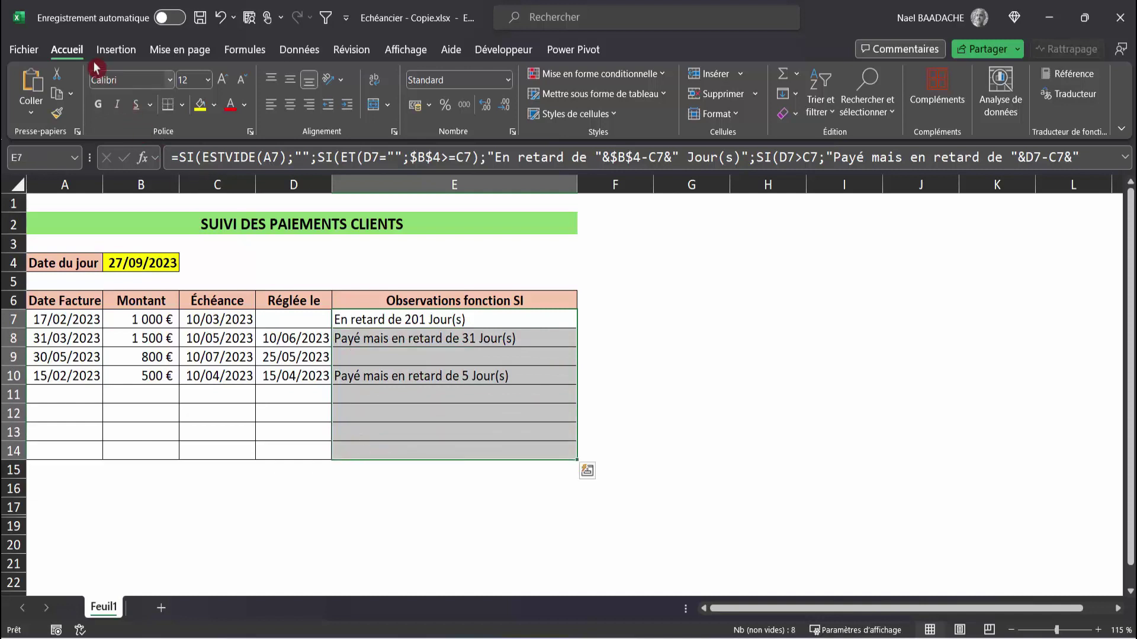
click(662, 73)
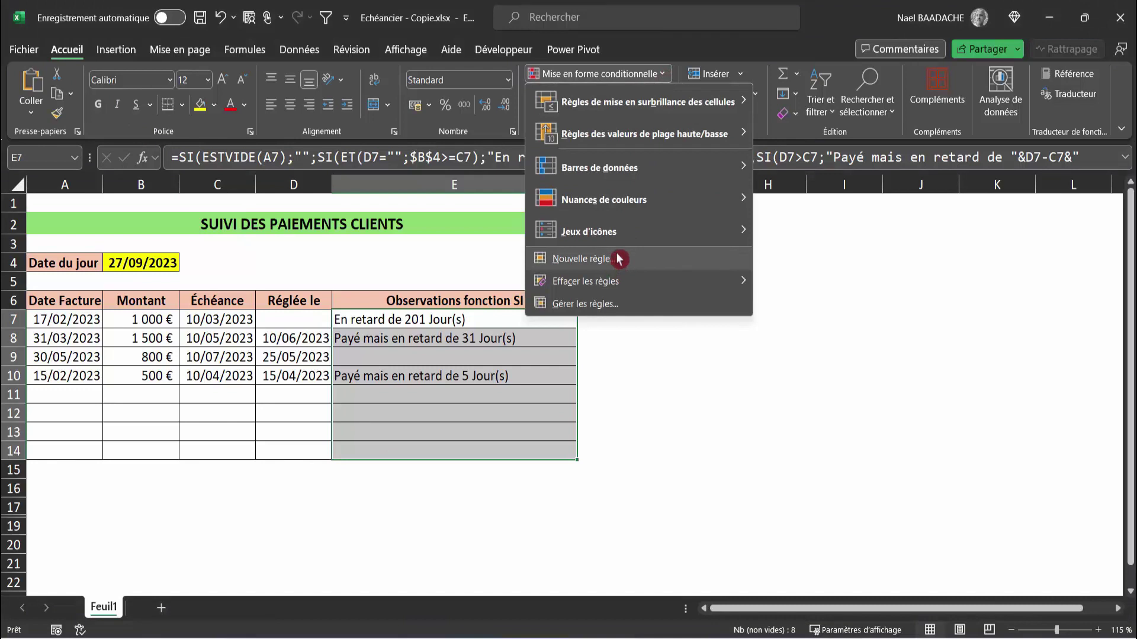
click(616, 258)
drag(717, 274, 781, 152)
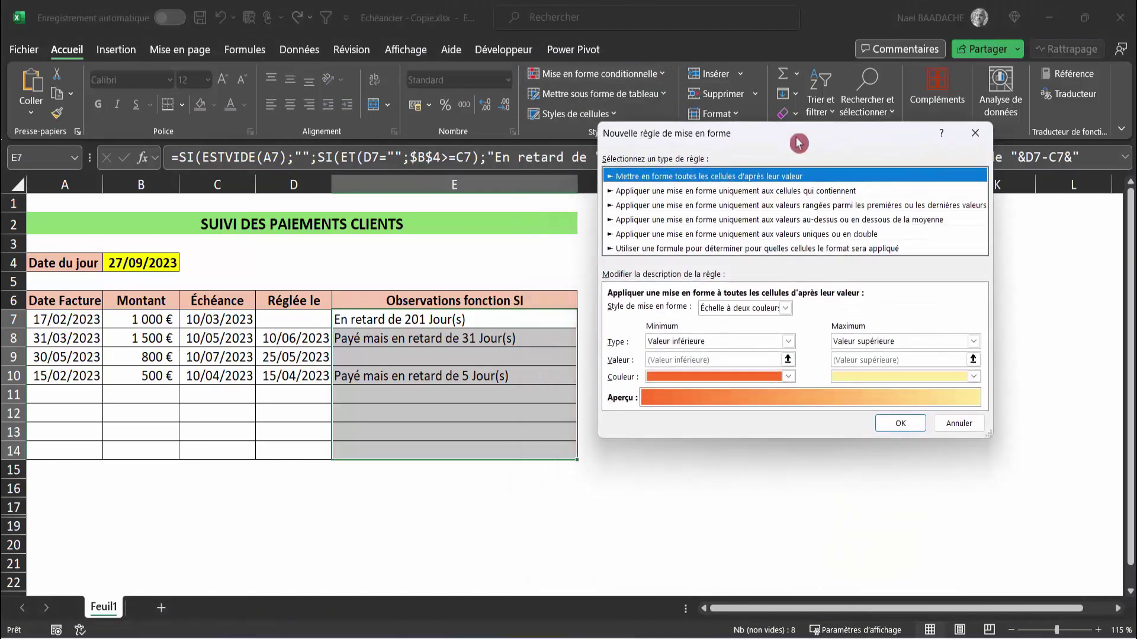
click(641, 250)
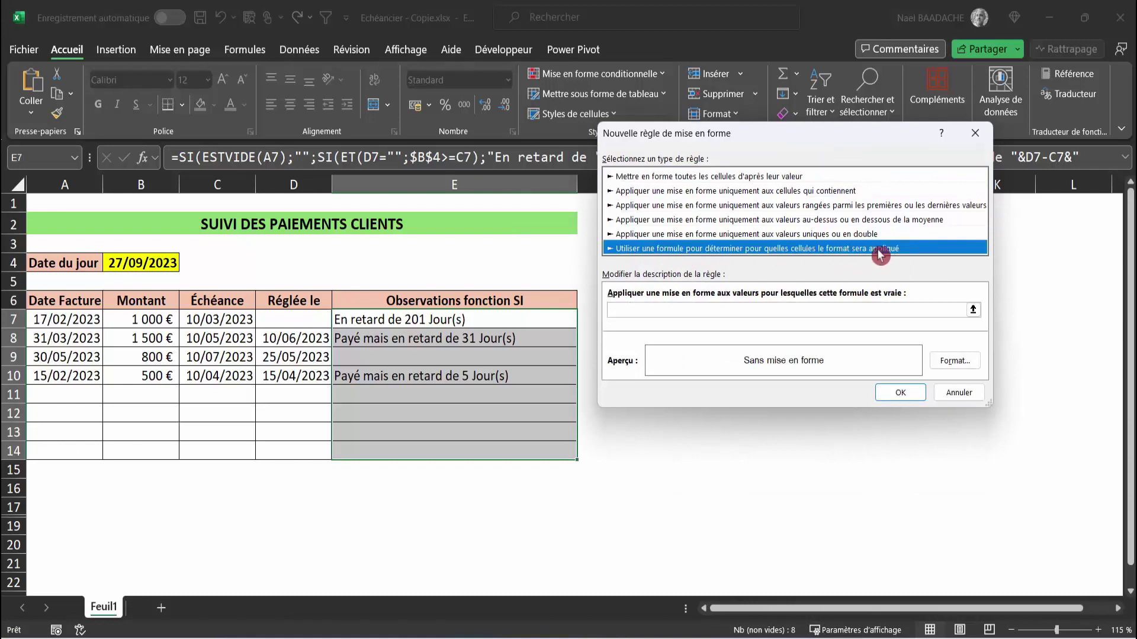
click(621, 309)
text(=et()
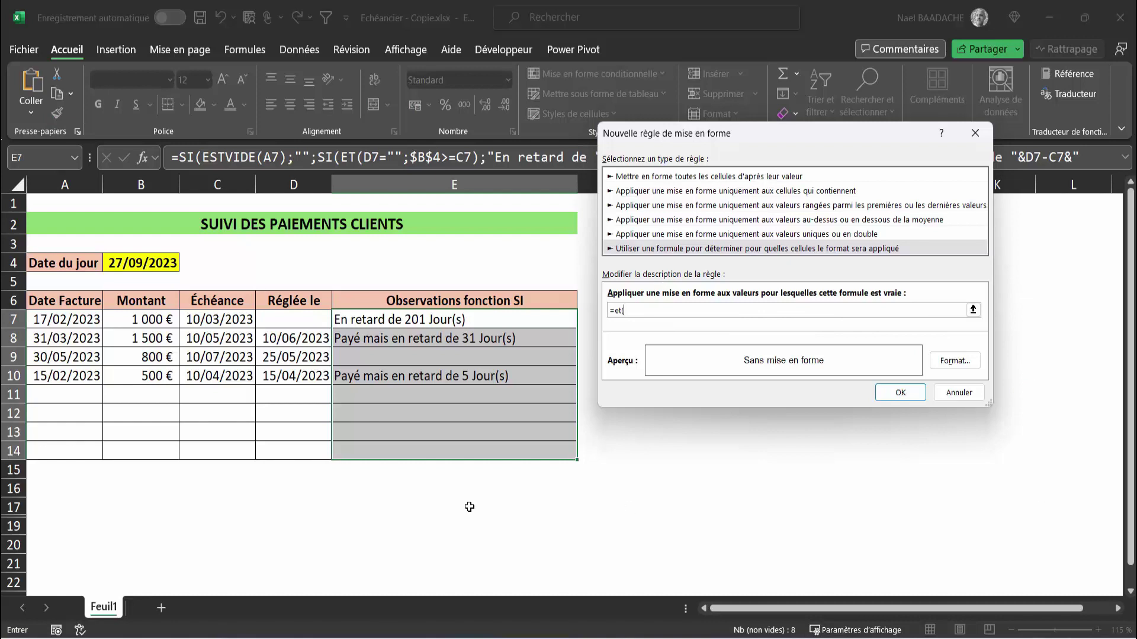
click(288, 320)
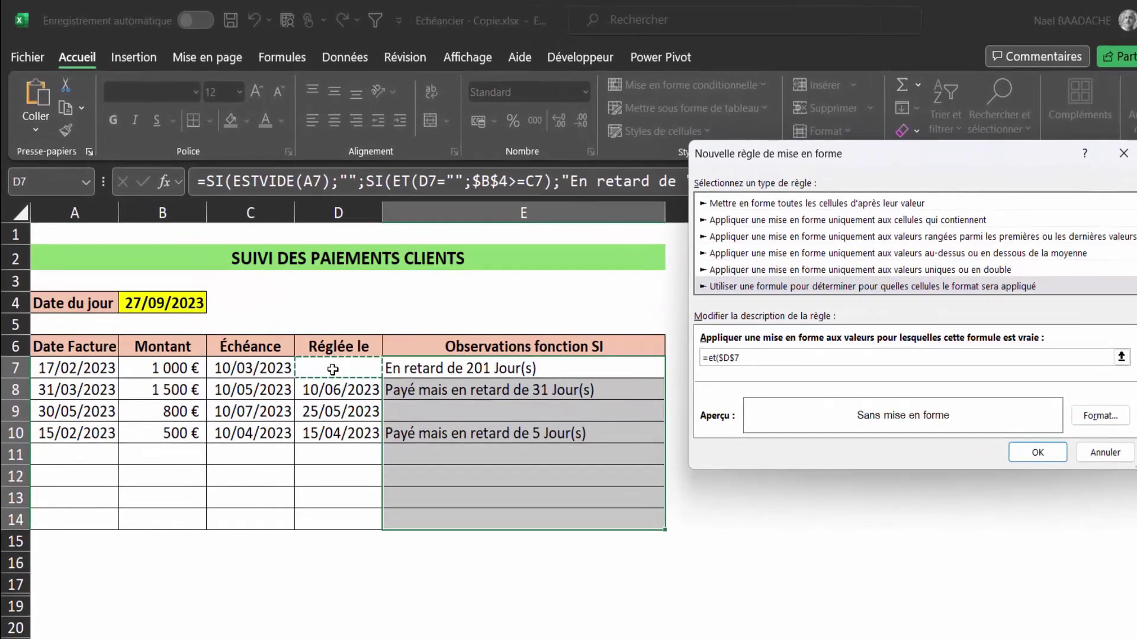
- Start the rule condition with the unpaid test D7="" using a relative D7 reference
text(=)
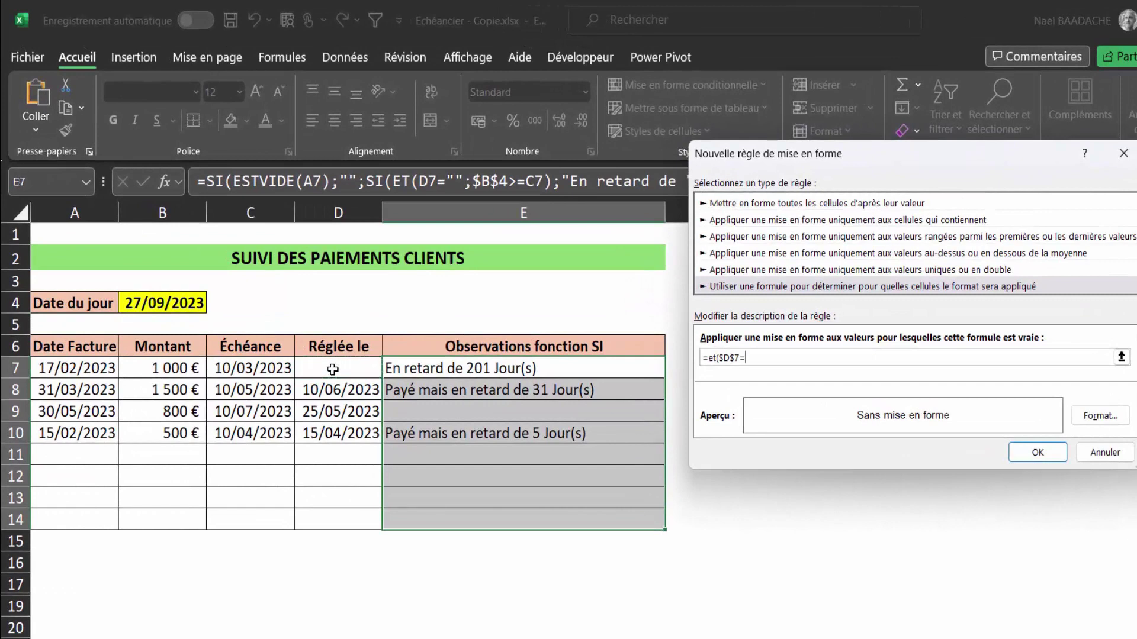
text(")
click(783, 419)
key(F4)
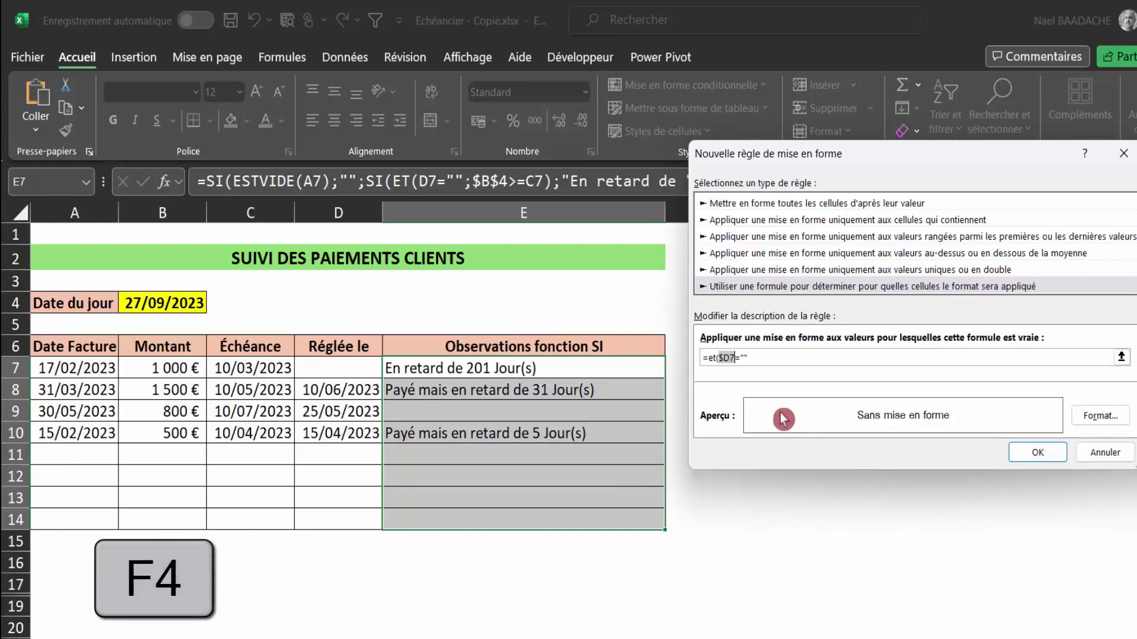
key(F4)
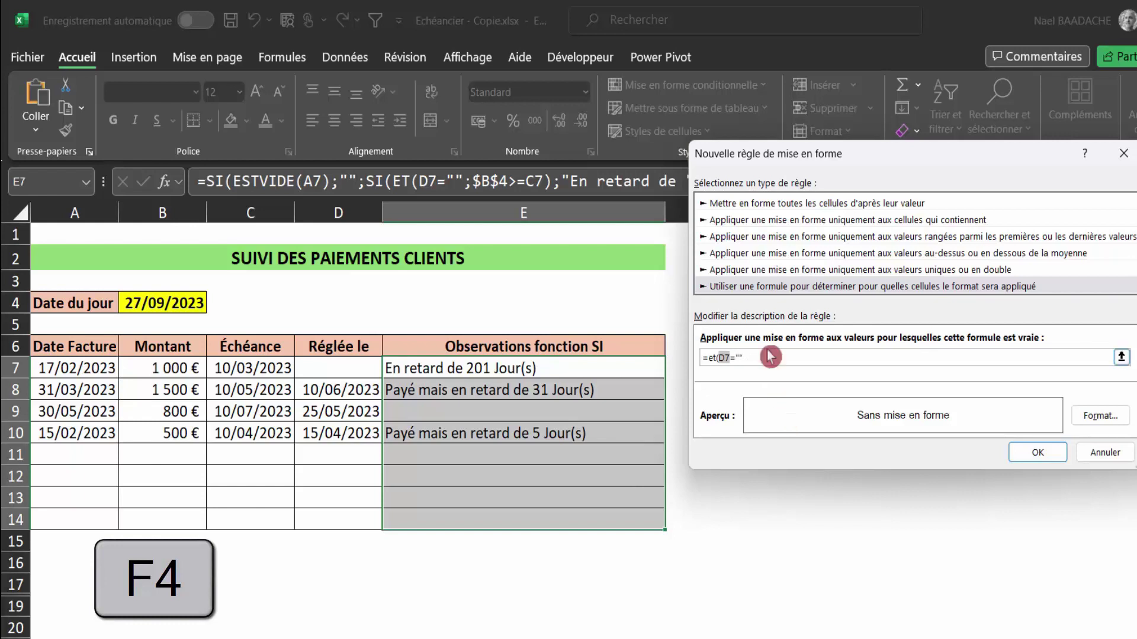
click(755, 355)
text(;)
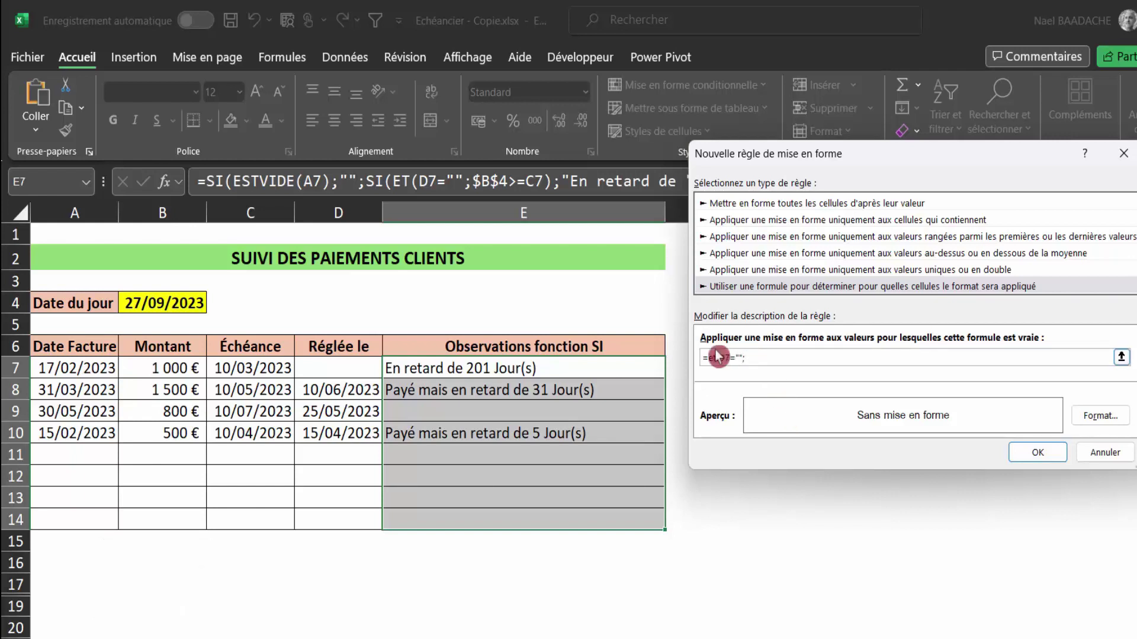
- Complete the condition with $B$4>C7 and A7<>"", keeping C7 and A7 relative
click(176, 302)
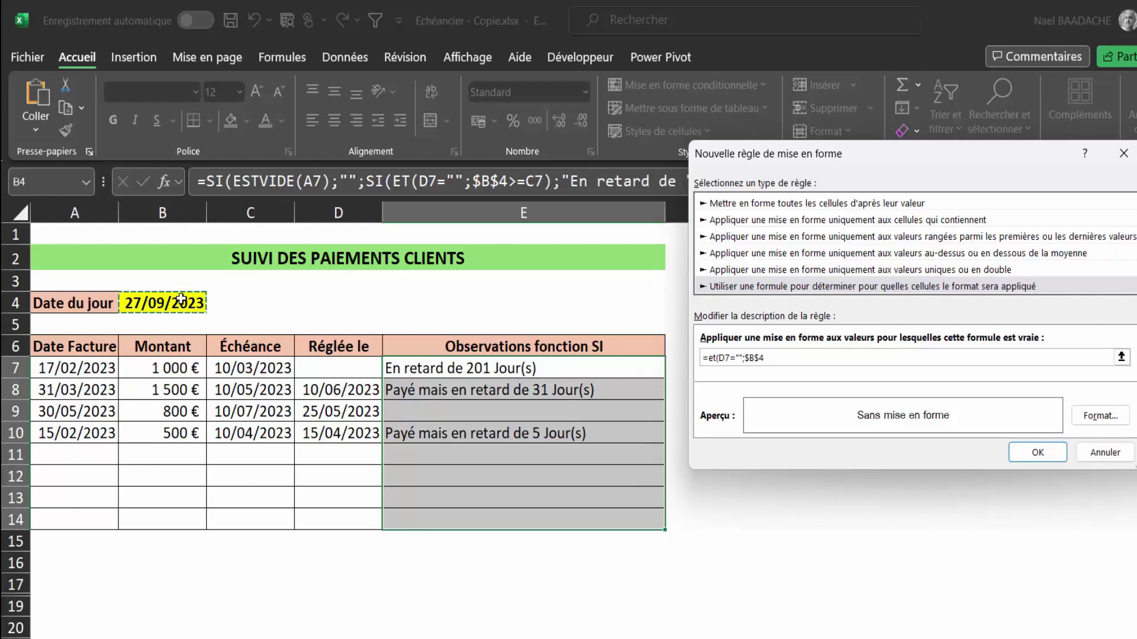
text(>)
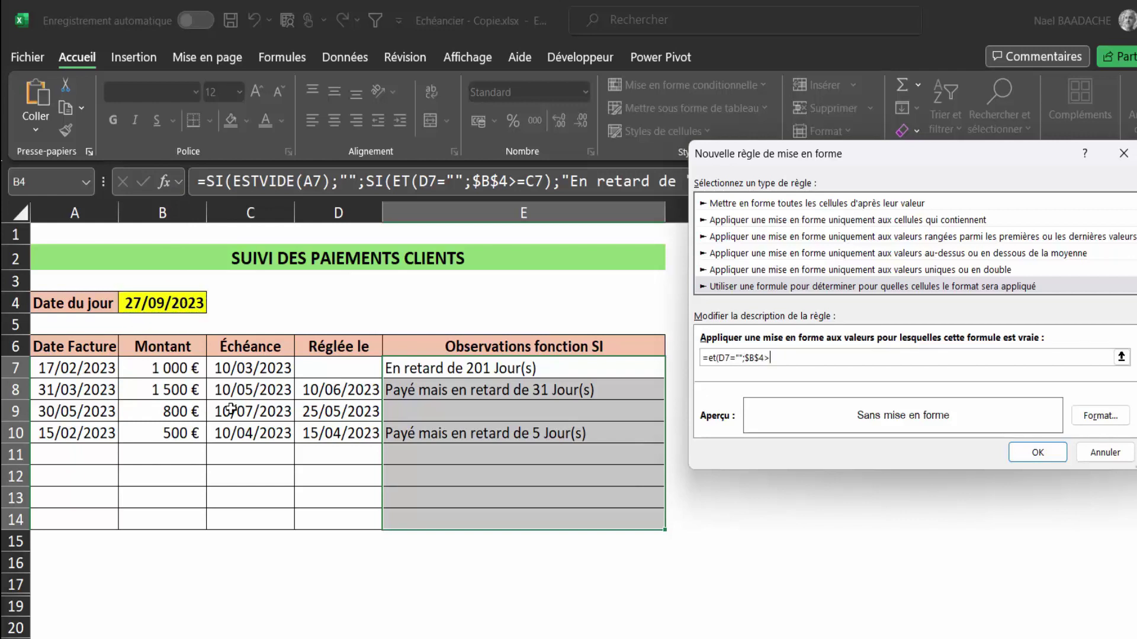
click(268, 368)
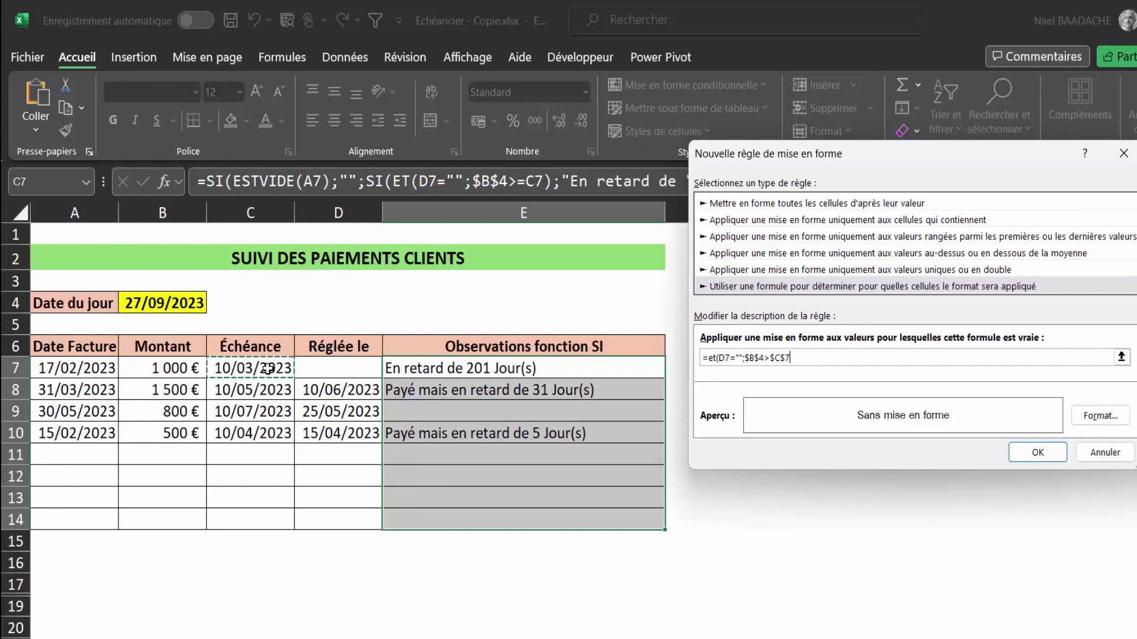
key(F4)
key(F4)
key(F4)
text(;)
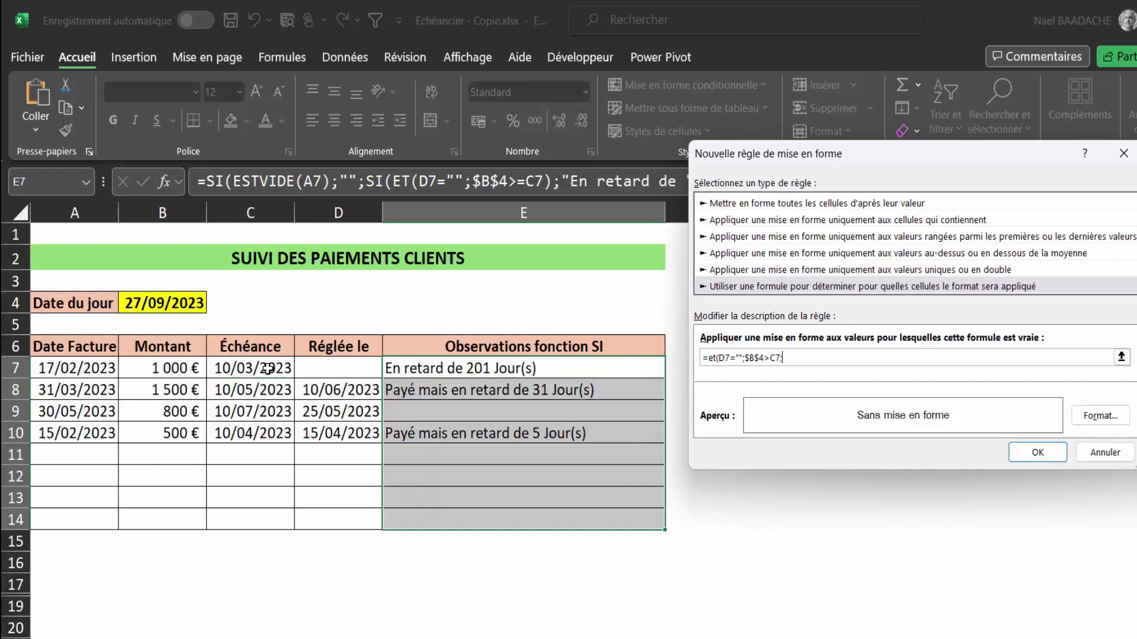
click(72, 369)
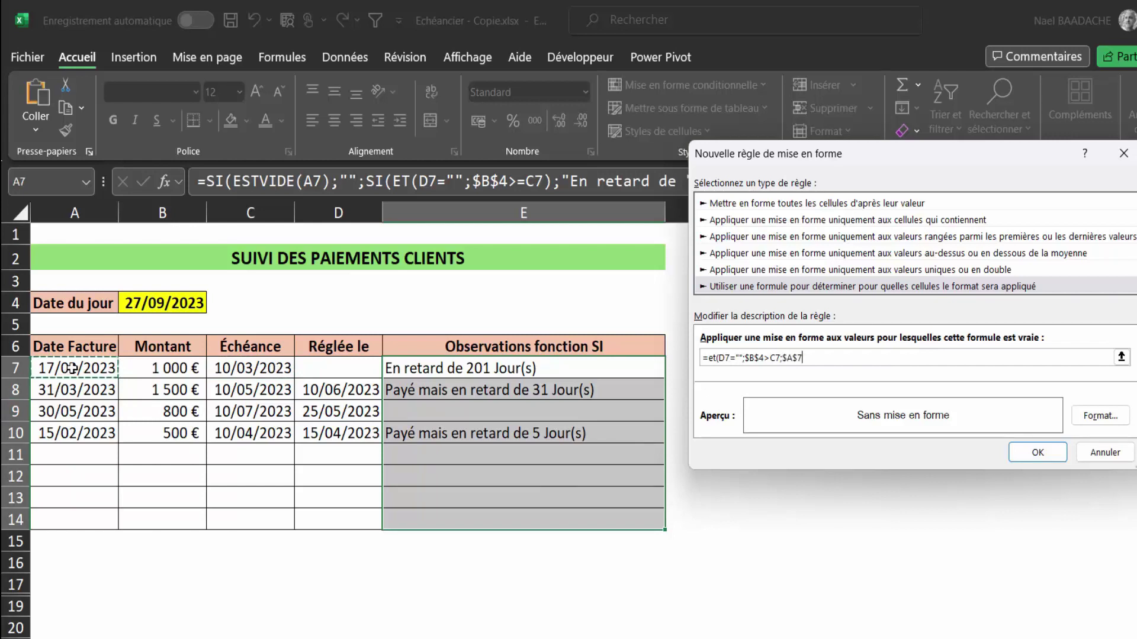
key(F4)
key(F4)
key(F4)
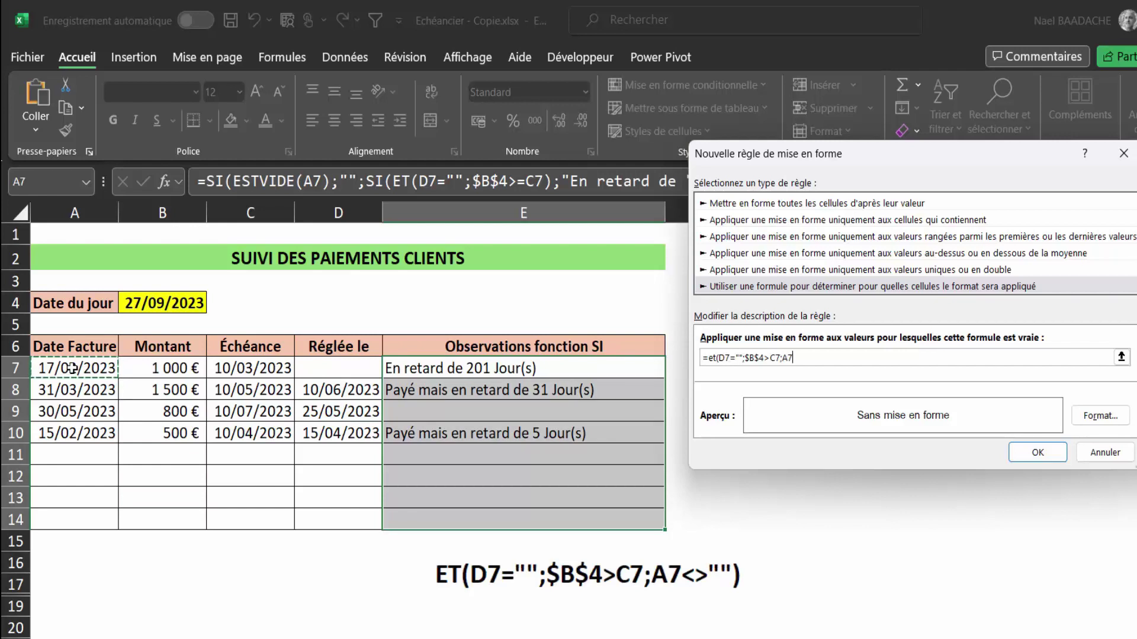
text(>)
text("")
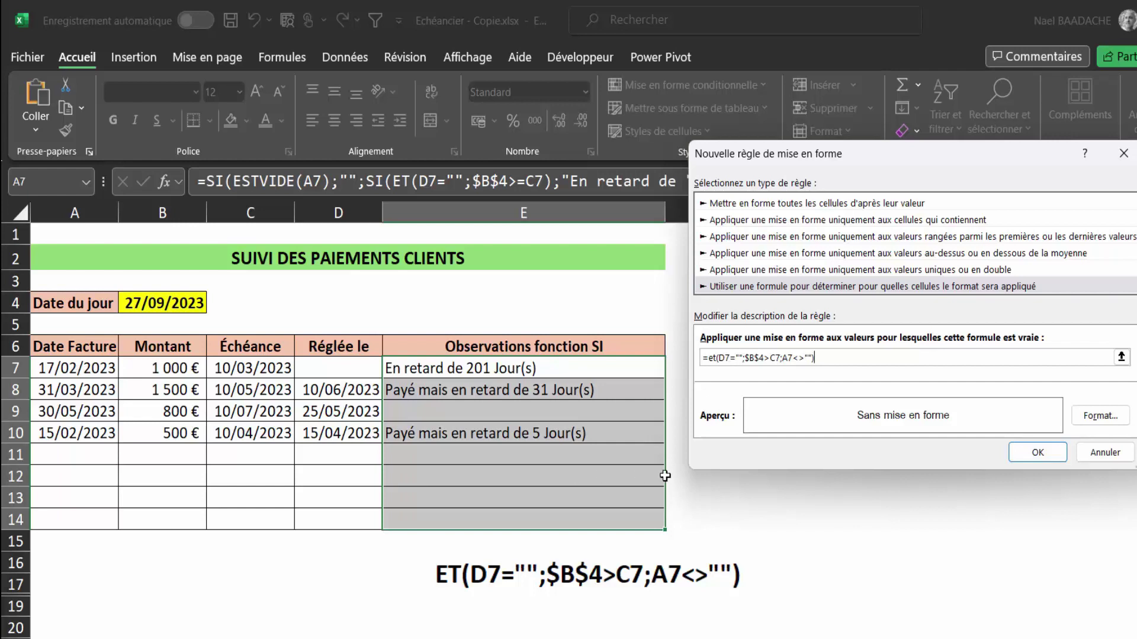
click(1106, 419)
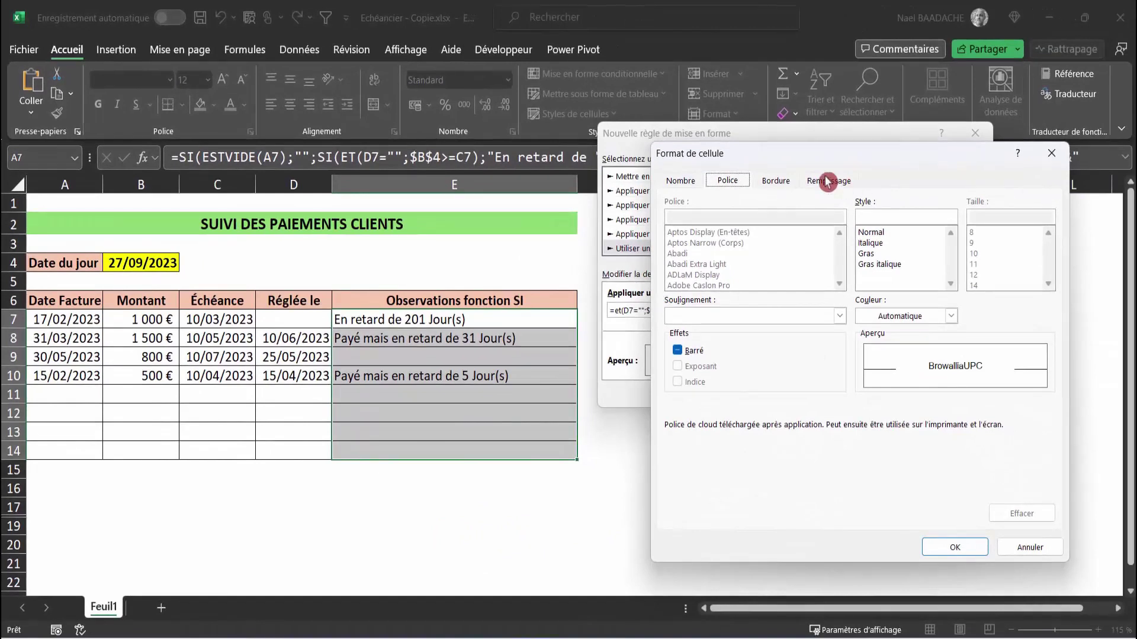
- Format the rule with a red fill and white font, then apply it so E7 turns red
click(829, 180)
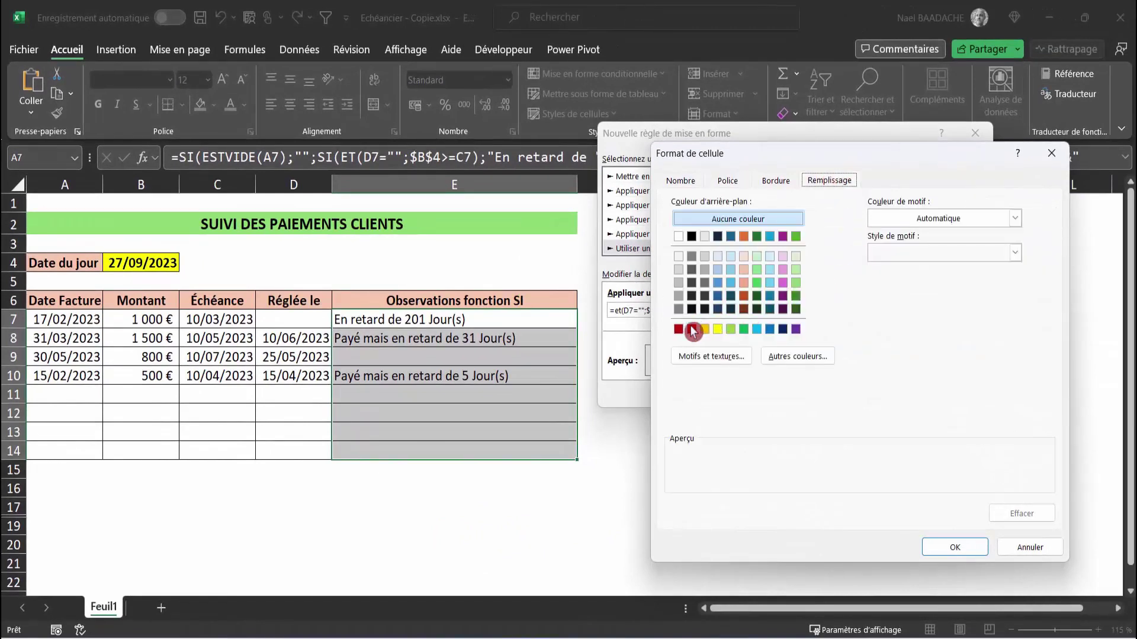
click(691, 329)
click(725, 181)
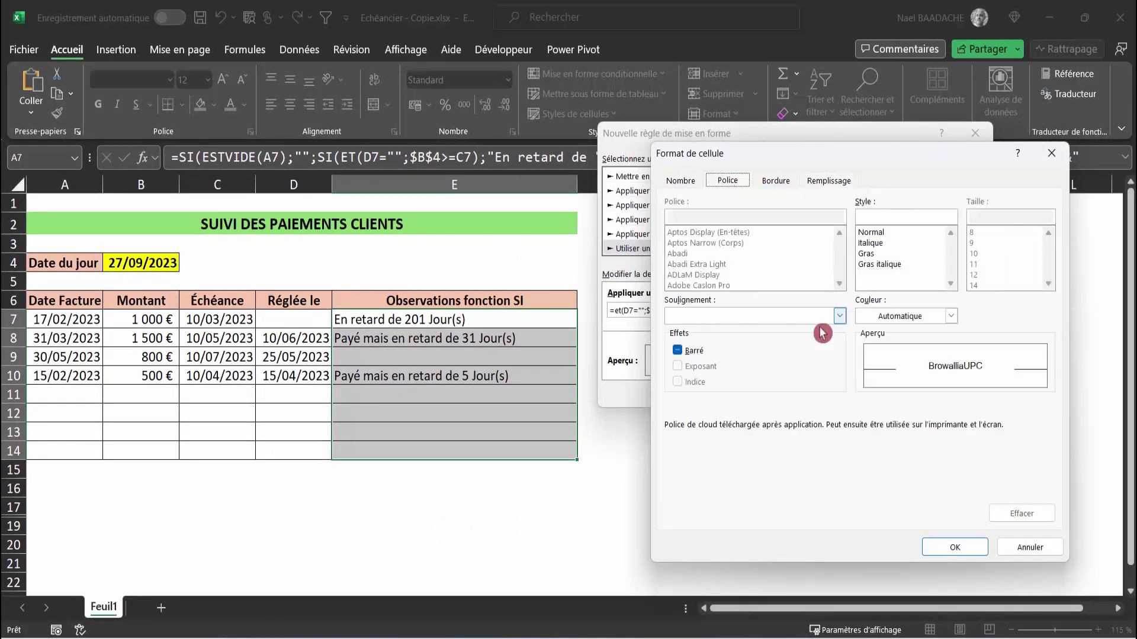
click(950, 316)
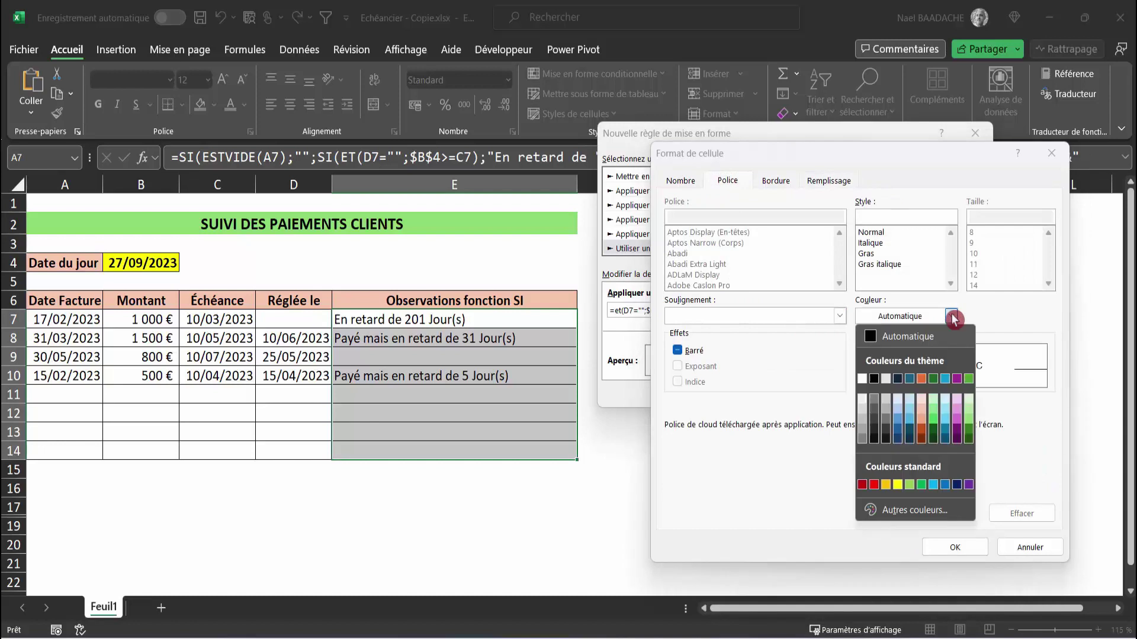
click(864, 373)
click(957, 546)
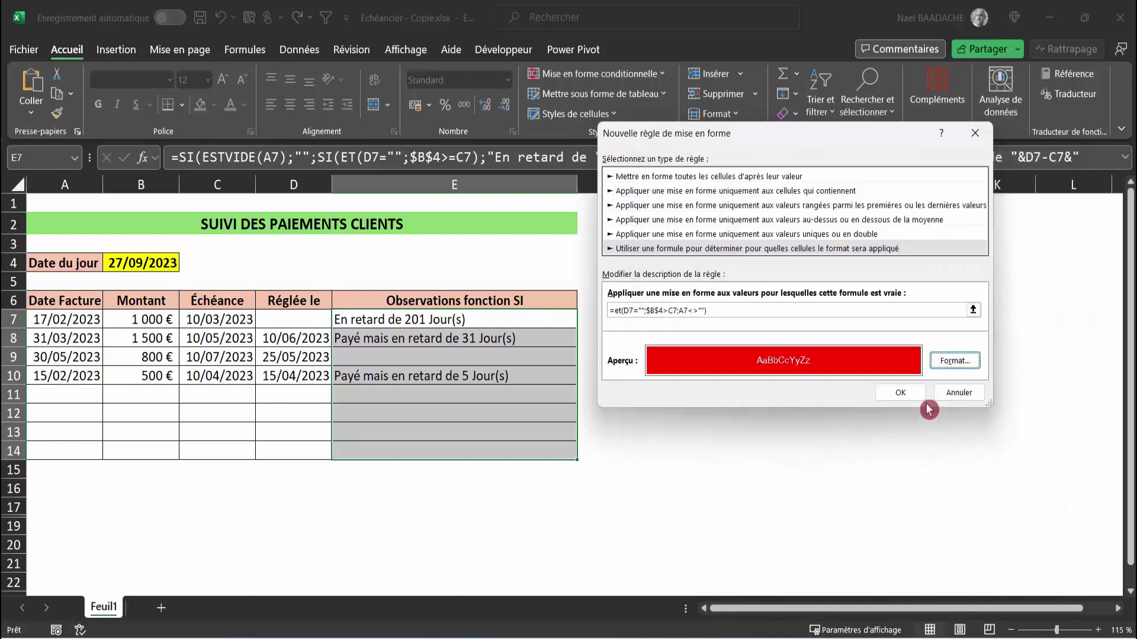
click(900, 392)
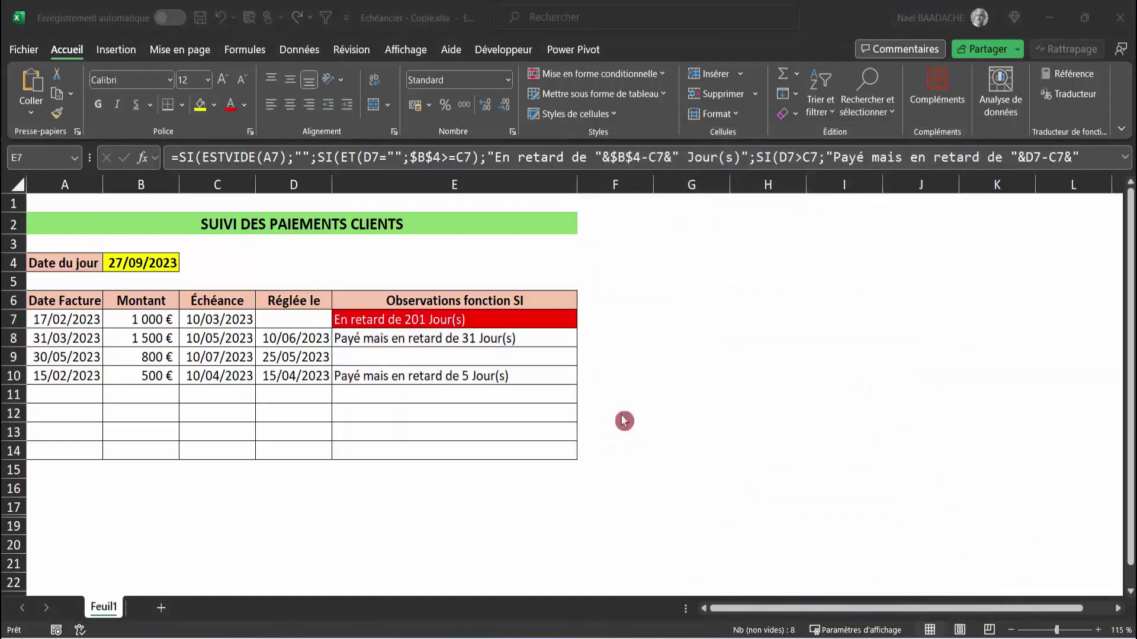
click(295, 376)
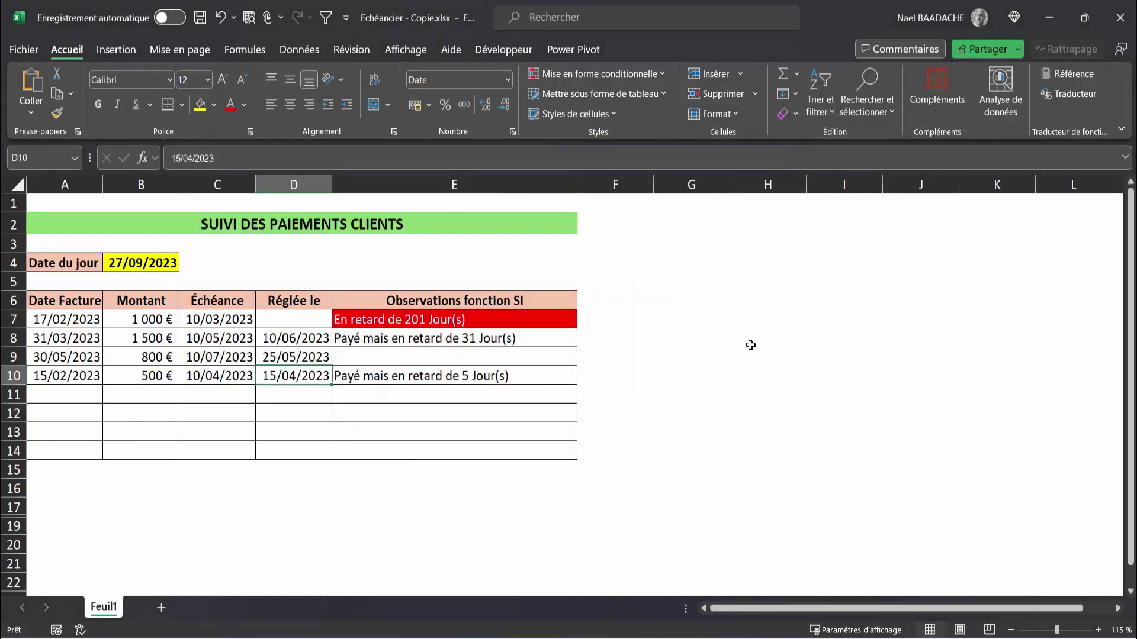
- Clear D10's payment date and check that E10 reads 'En retard de 170 Jour(s)' in red
key(Delete)
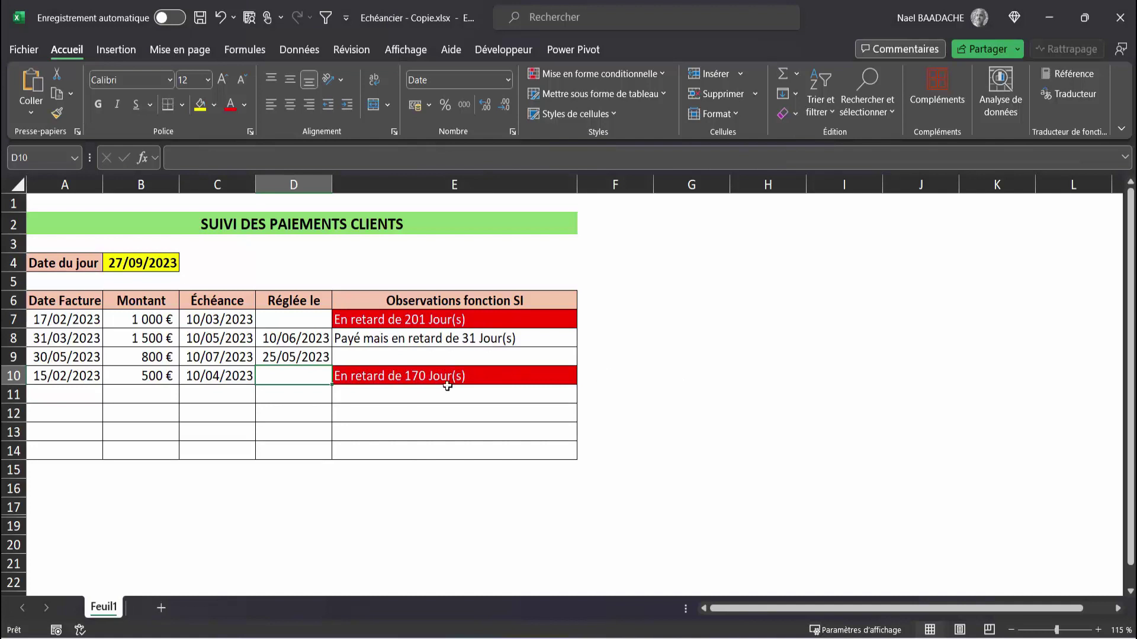
click(456, 377)
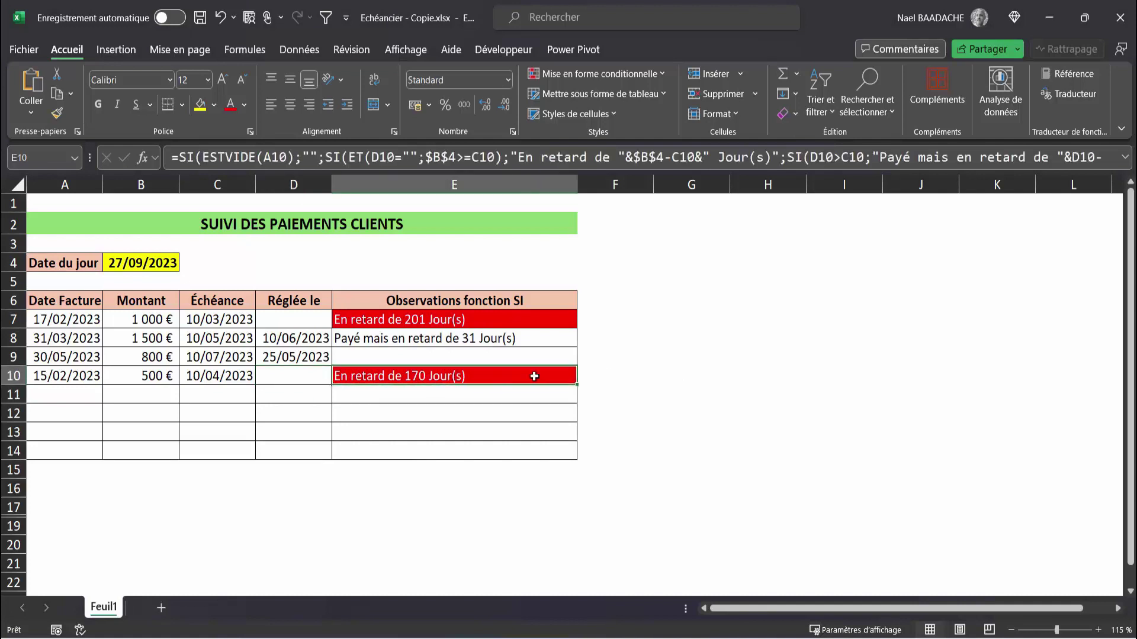